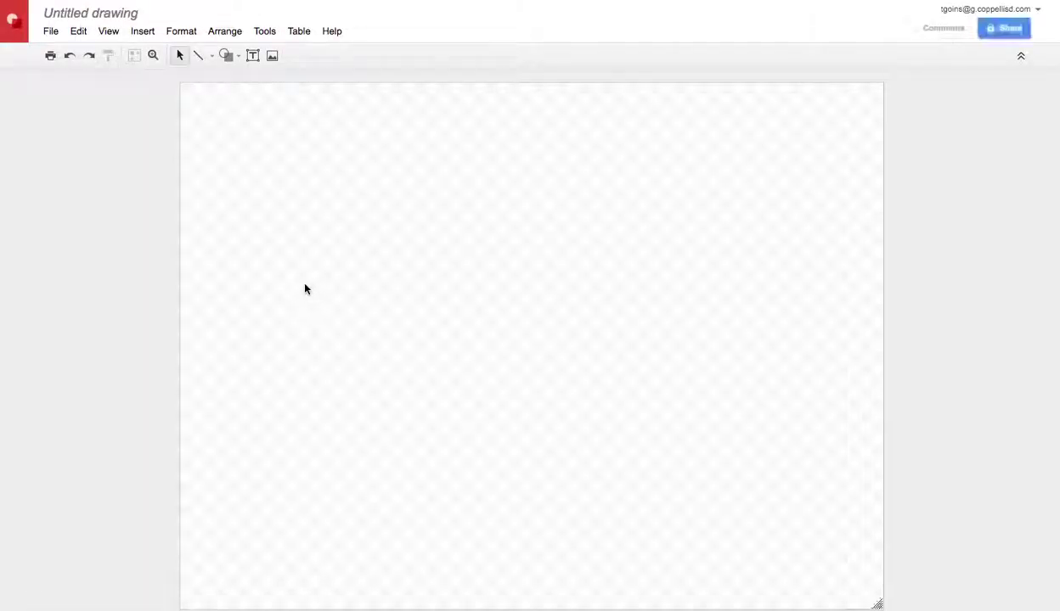
Step: Rename the untitled drawing as Thanksgiving
{"action": "left_click", "coordinate": [94, 14]}
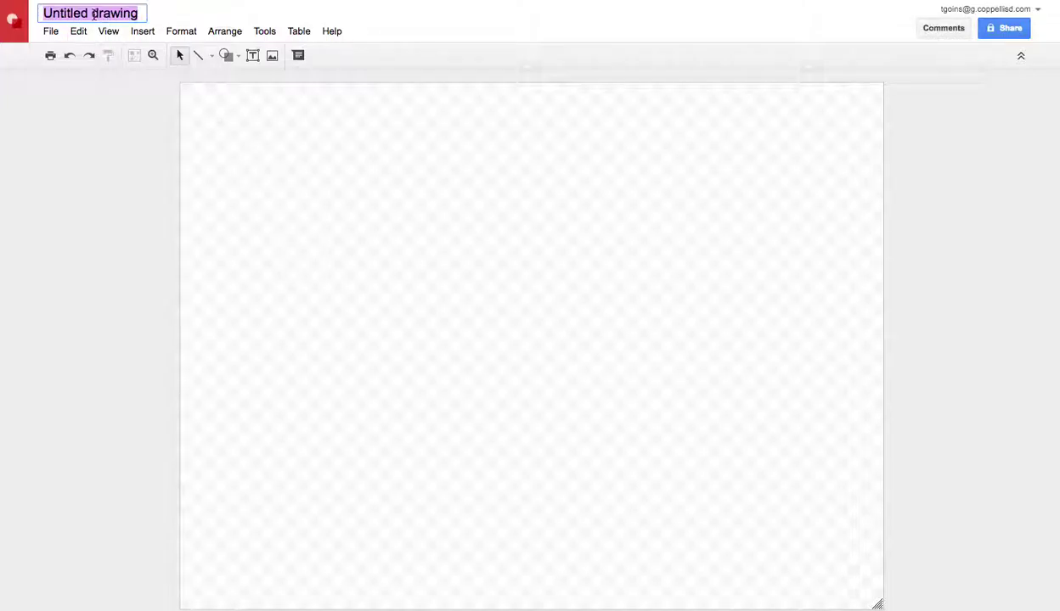
{"action": "type", "text": "Thanksgiving"}
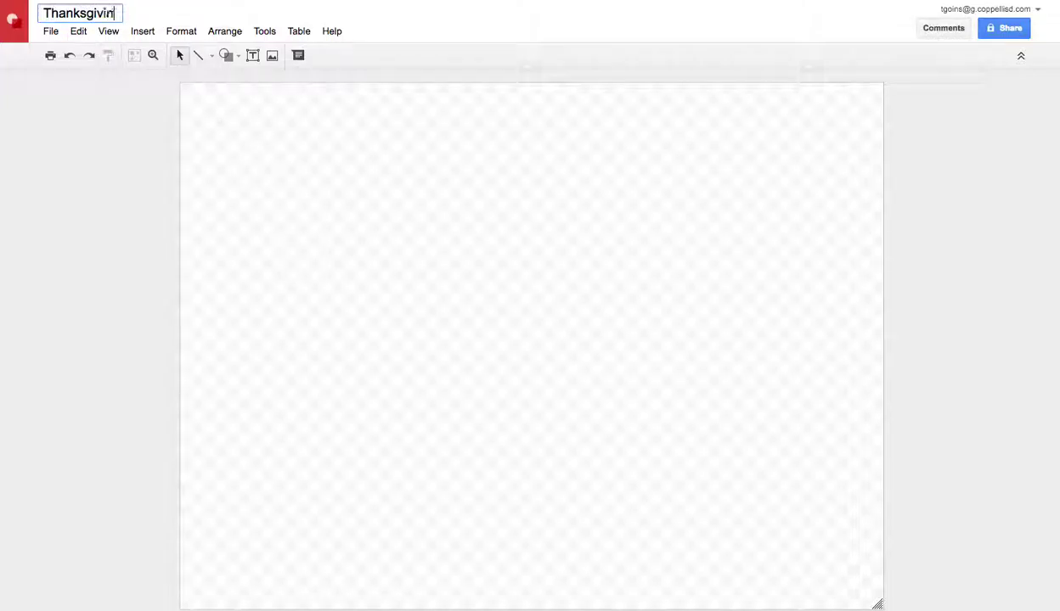
{"action": "left_click", "coordinate": [138, 112]}
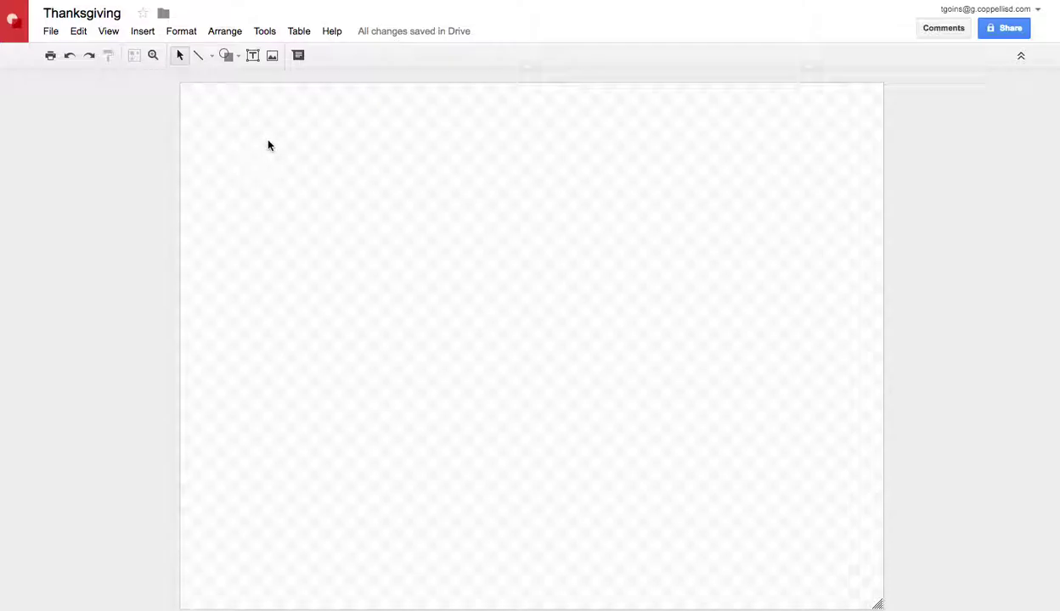
Step: Change the page setup to a custom size of 15 × 20 inches
{"action": "left_click", "coordinate": [48, 33]}
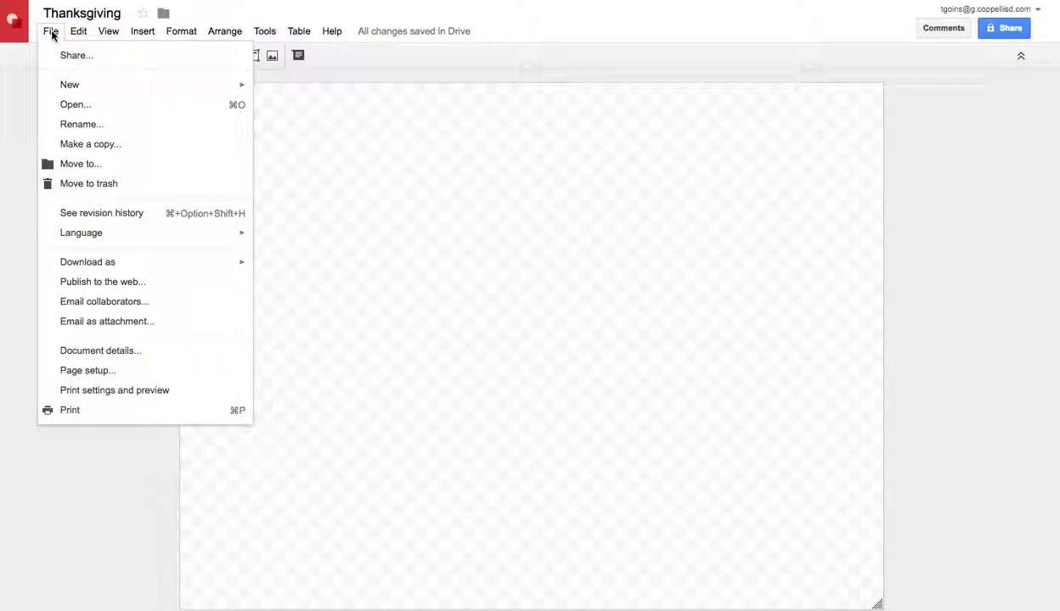
{"action": "left_click", "coordinate": [129, 379]}
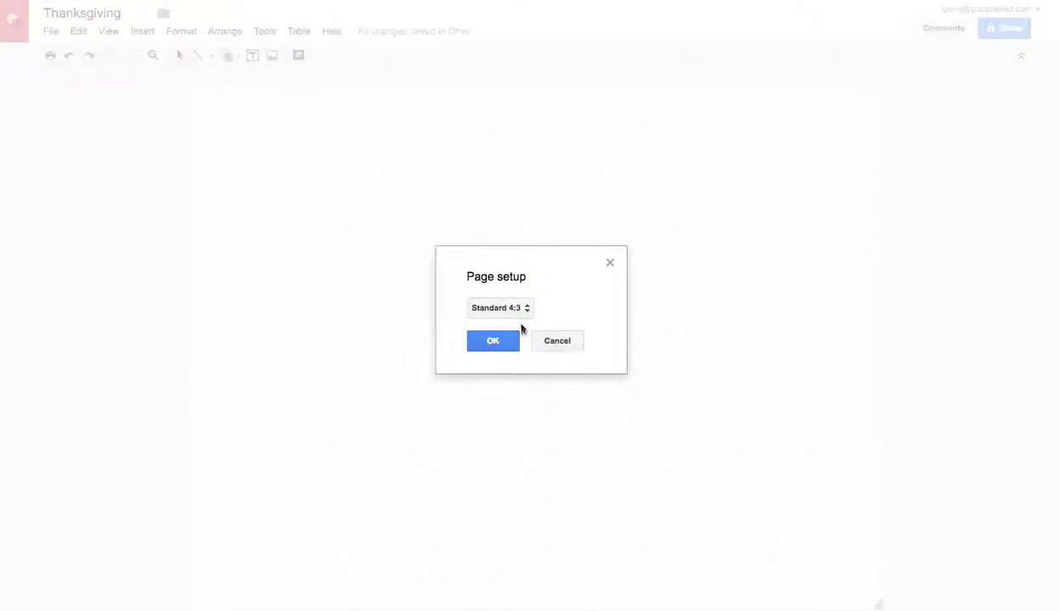
{"action": "left_click", "coordinate": [528, 311]}
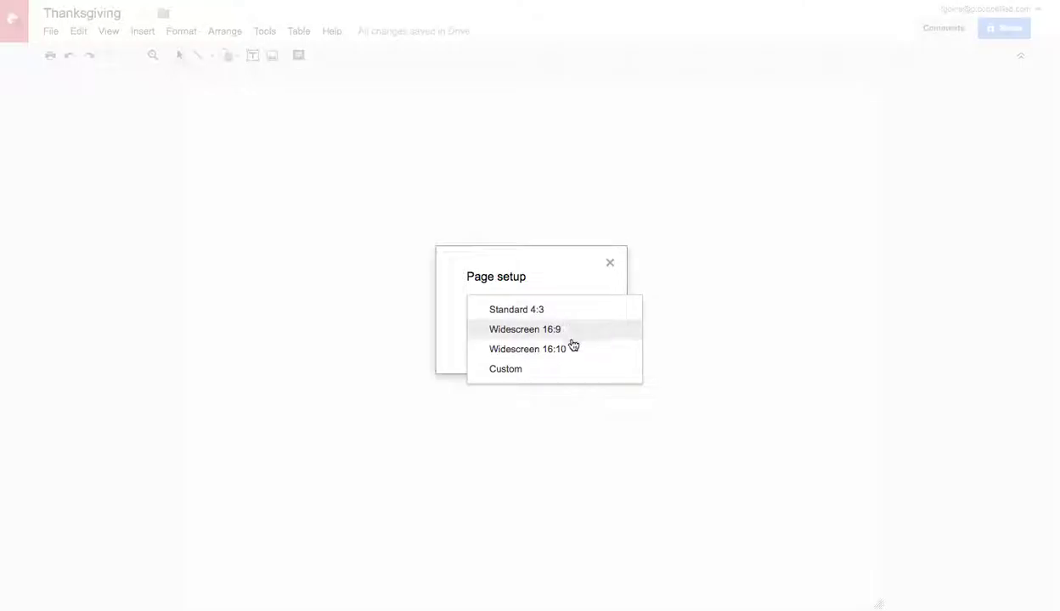
{"action": "left_click", "coordinate": [514, 371]}
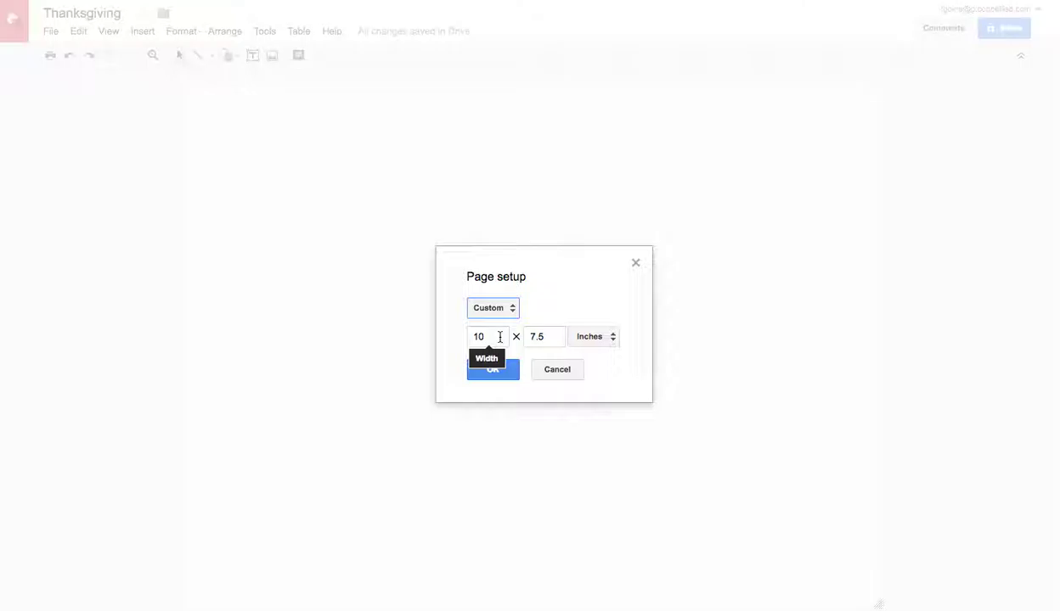
{"action": "left_click_drag", "start_coordinate": [499, 338], "coordinate": [462, 335]}
{"action": "type", "text": "1"}
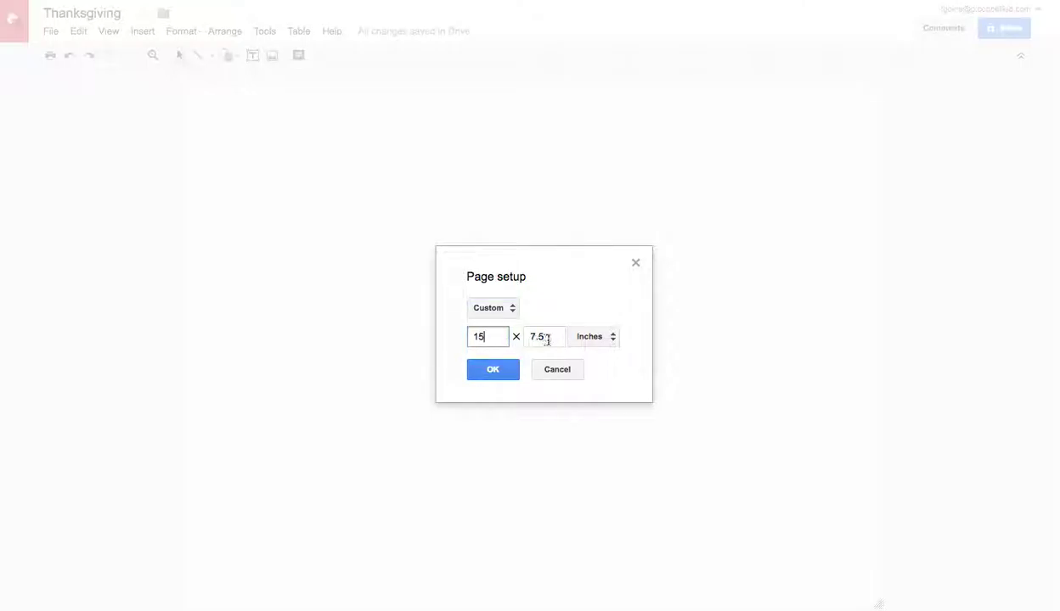
{"action": "left_click_drag", "start_coordinate": [548, 340], "coordinate": [518, 335]}
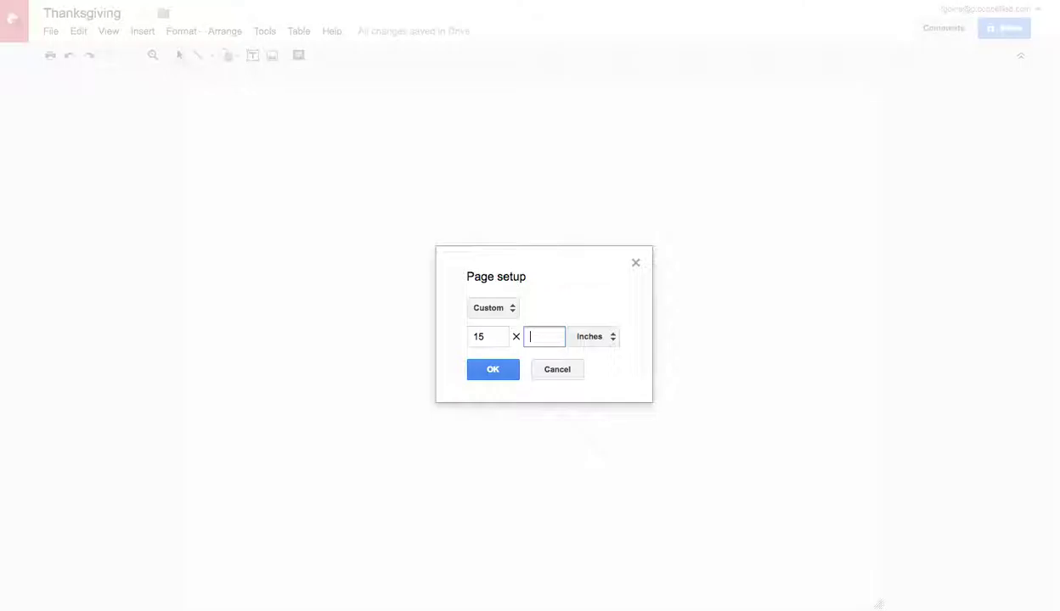
{"action": "type", "text": "20"}
{"action": "left_click", "coordinate": [595, 337]}
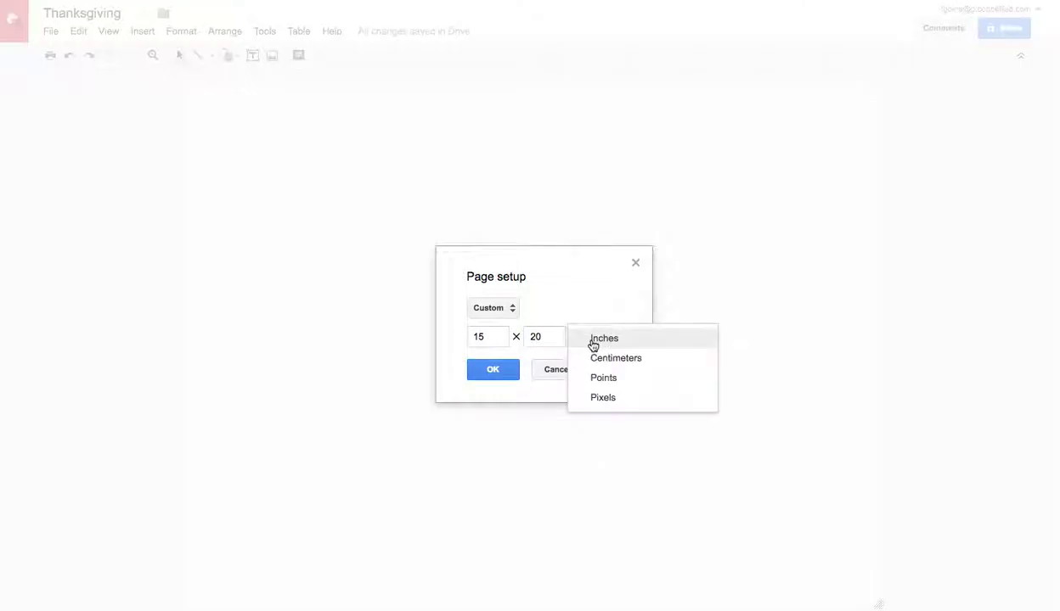
{"action": "left_click", "coordinate": [503, 371]}
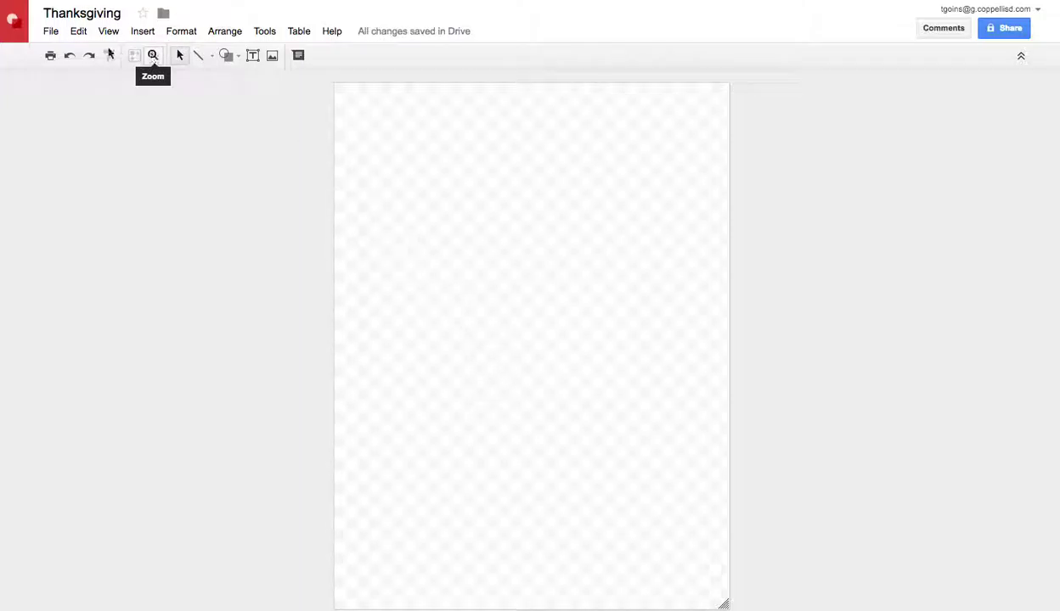
Step: Set the custom page size to 5 × 5 inches to make the canvas square
{"action": "left_click", "coordinate": [49, 32]}
{"action": "left_click", "coordinate": [59, 371]}
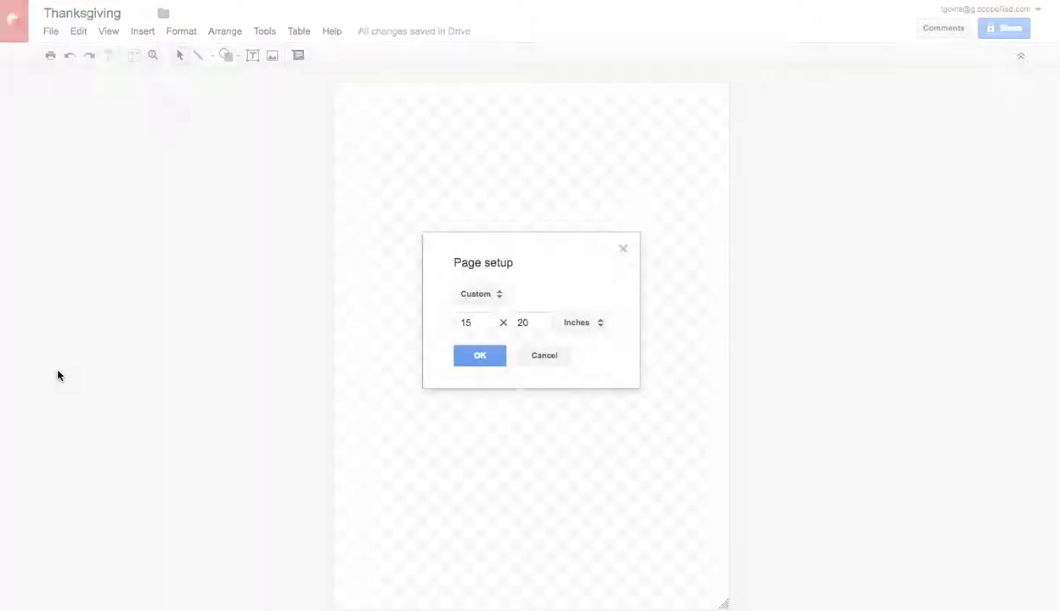
{"action": "left_click_drag", "start_coordinate": [476, 322], "coordinate": [442, 321]}
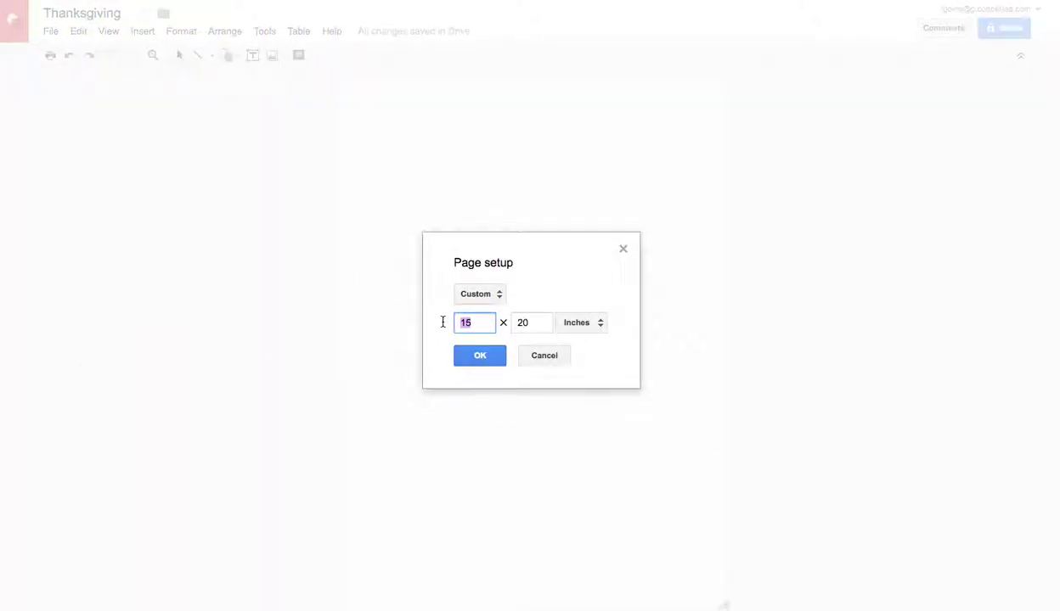
{"action": "type", "text": "5"}
{"action": "key", "text": "Tab"}
{"action": "type", "text": "6"}
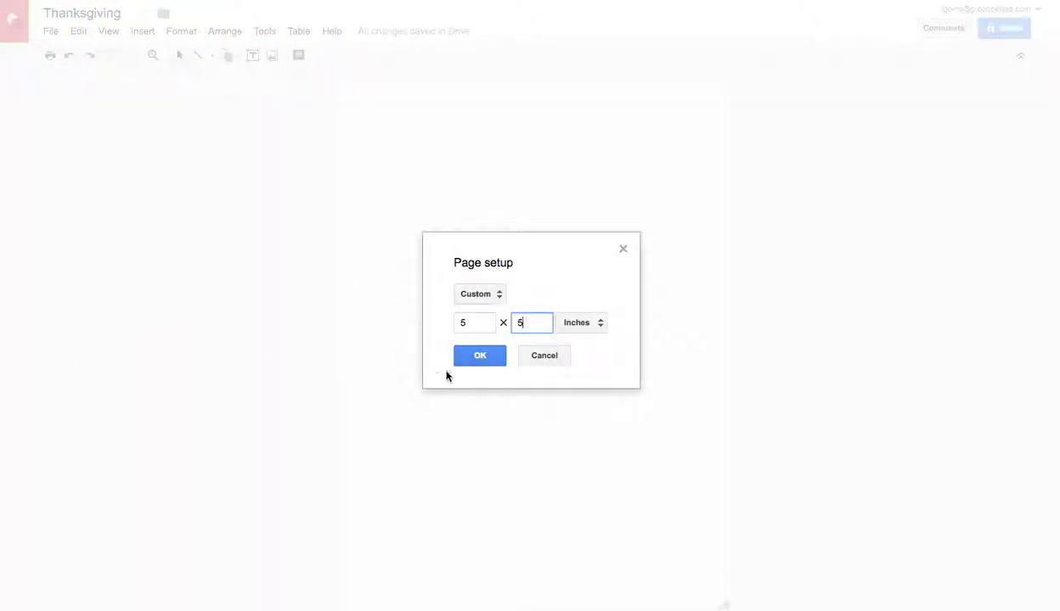
{"action": "left_click", "coordinate": [475, 358]}
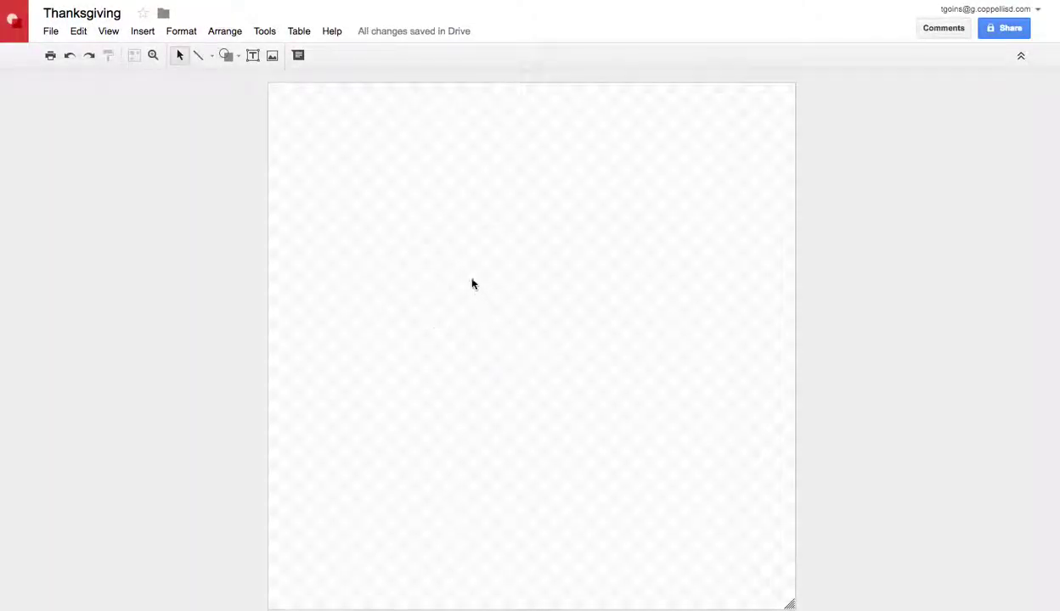
Step: Change the canvas background from transparent to the lightest yellow
{"action": "right_click", "coordinate": [451, 224]}
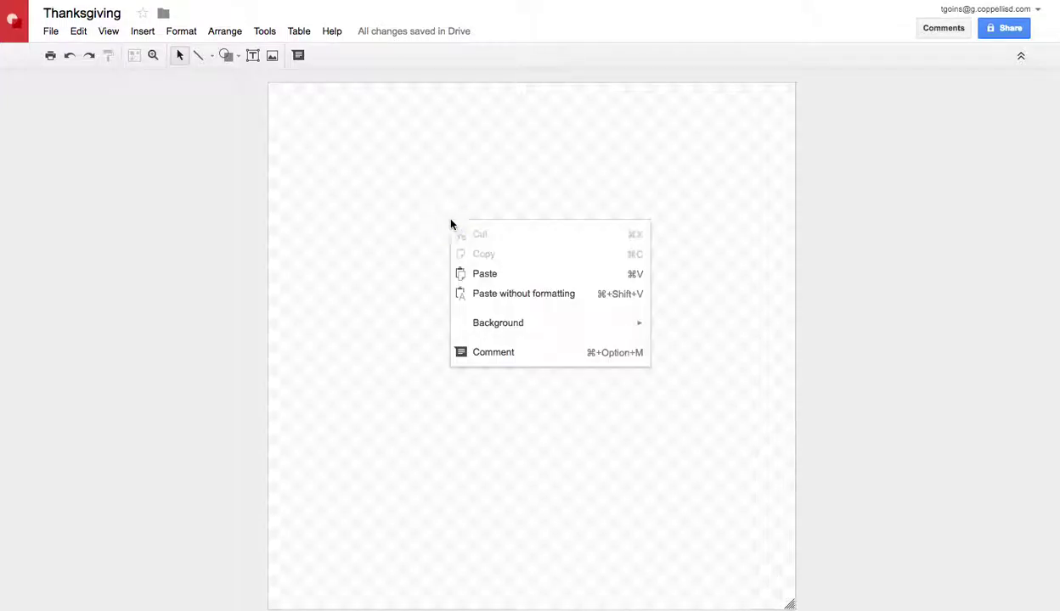
{"action": "mouse_move", "coordinate": [485, 328]}
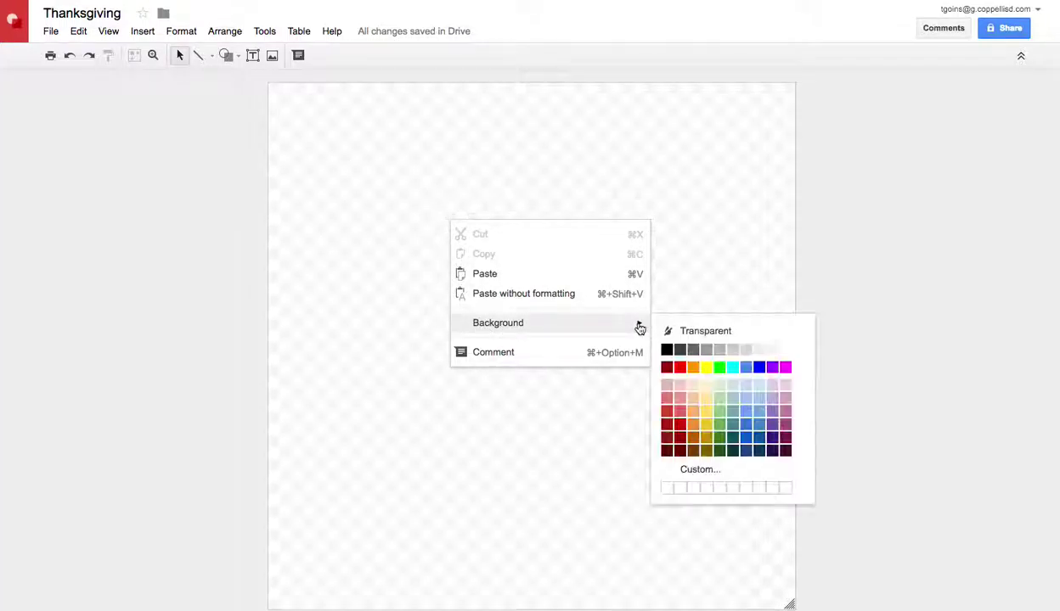
{"action": "left_click", "coordinate": [706, 386]}
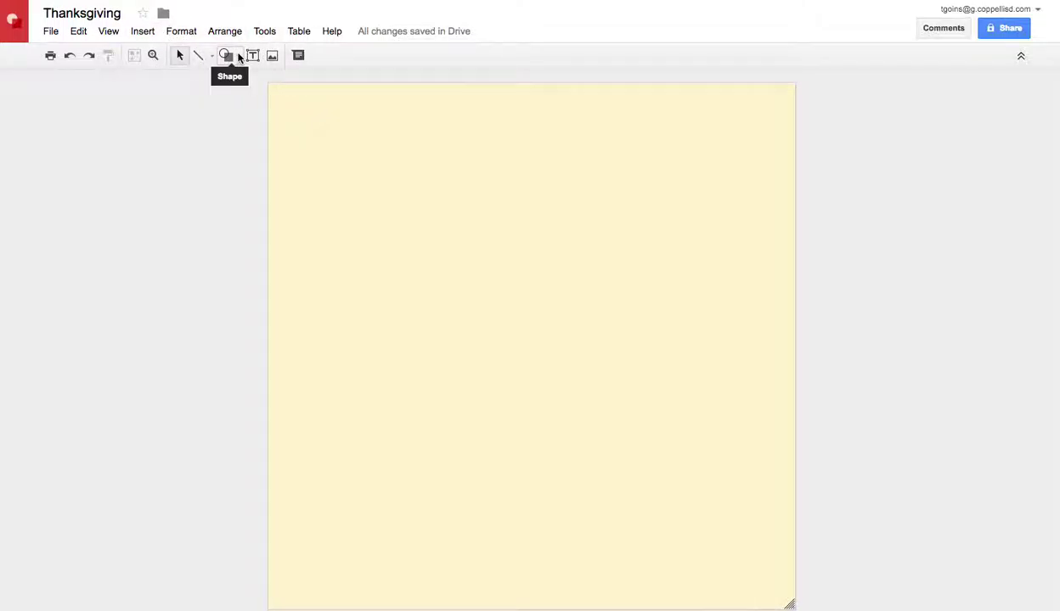
Step: Draw a rectangular banner across the full canvas width, a little below the upper edge
{"action": "left_click", "coordinate": [238, 55]}
{"action": "mouse_move", "coordinate": [238, 81]}
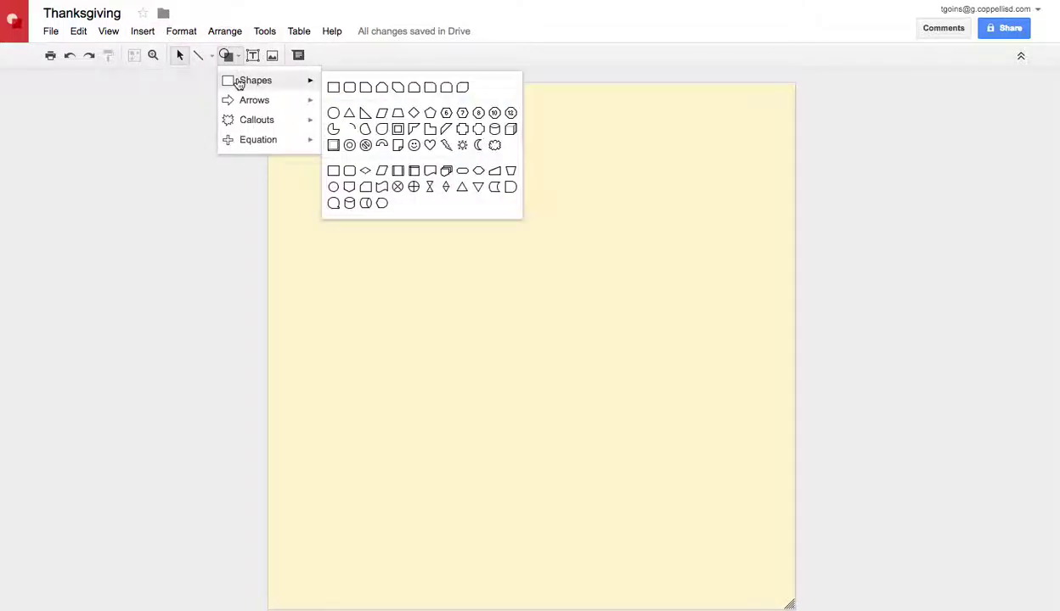
{"action": "left_click", "coordinate": [331, 85]}
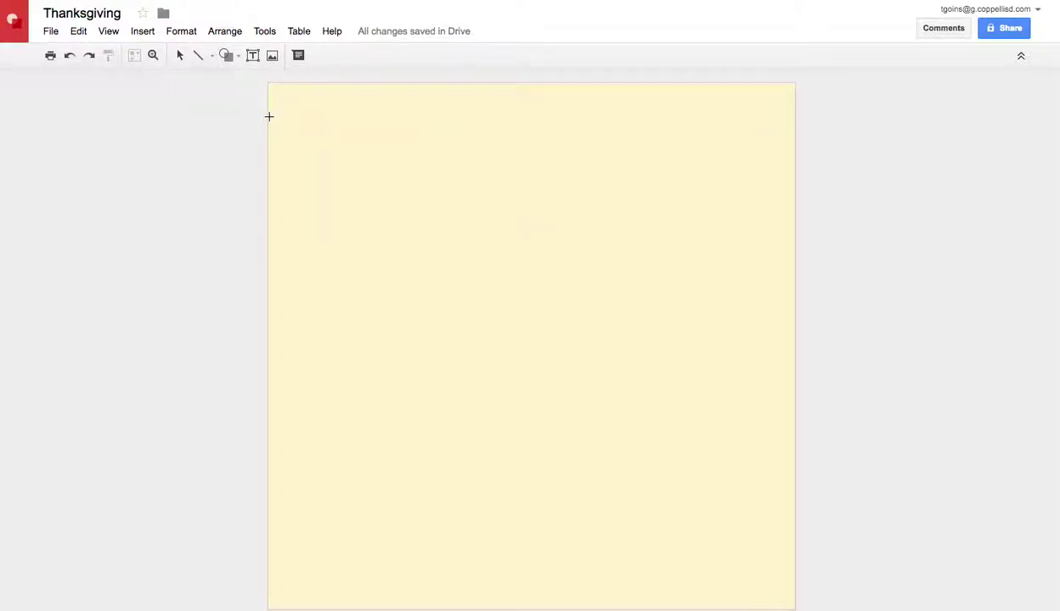
{"action": "left_click_drag", "start_coordinate": [269, 117], "coordinate": [795, 232]}
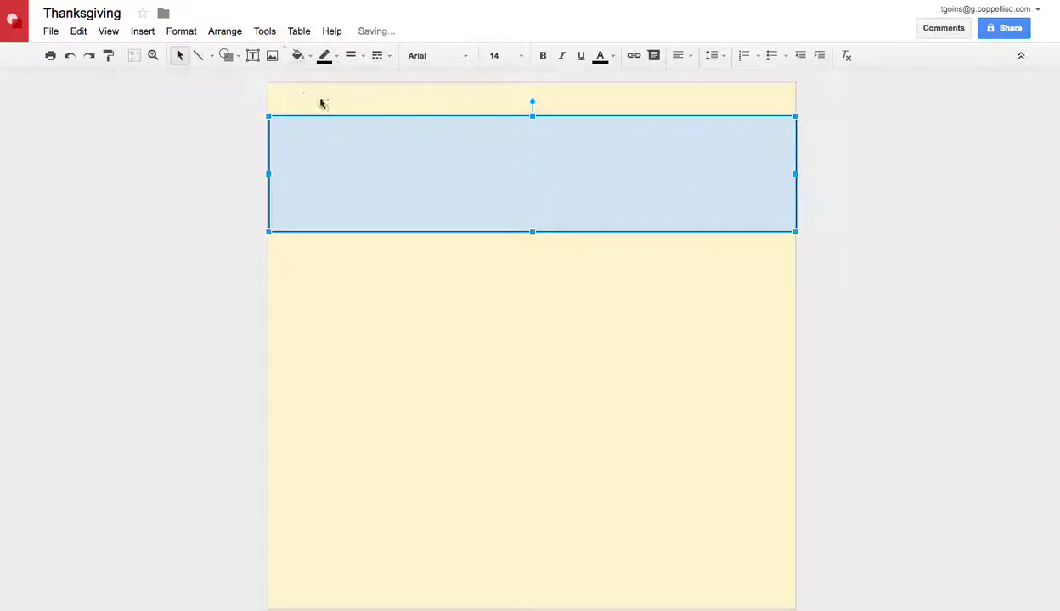
Step: Fill the banner rectangle with dark brown and make its outline transparent
{"action": "left_click", "coordinate": [310, 57]}
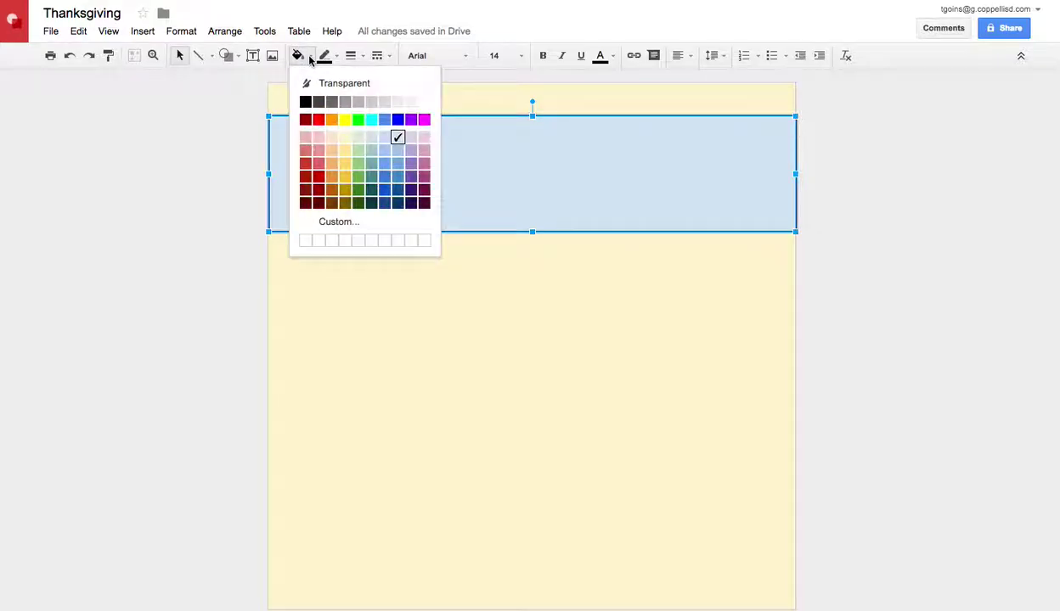
{"action": "left_click", "coordinate": [331, 202]}
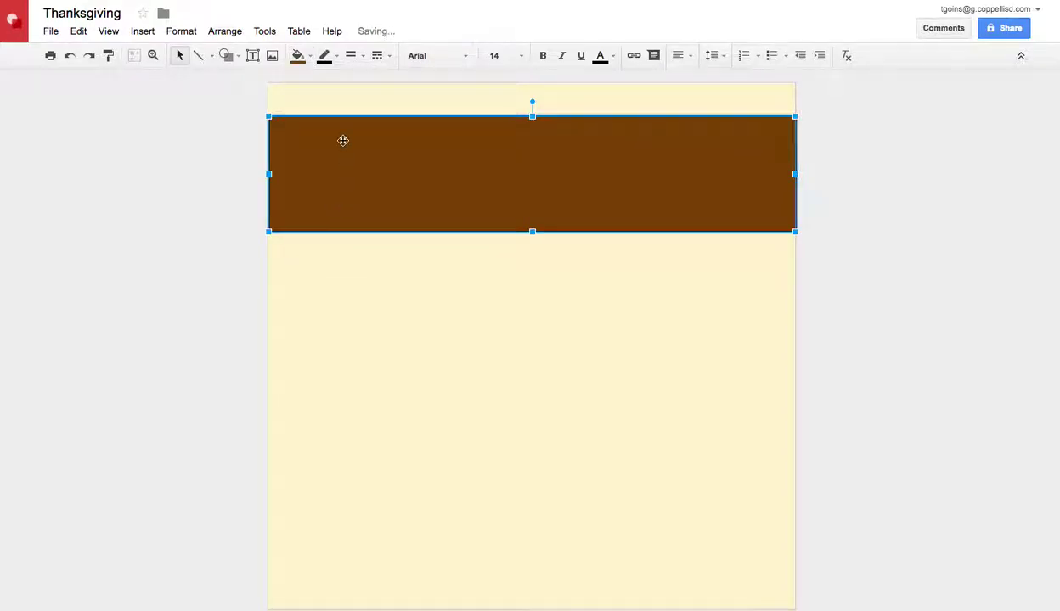
{"action": "left_click", "coordinate": [336, 58]}
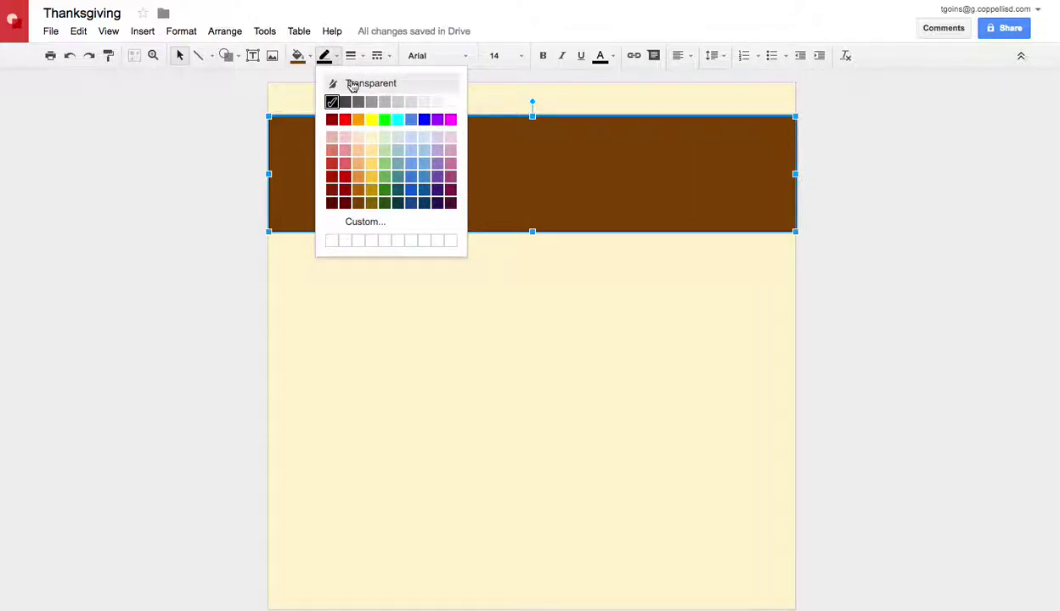
{"action": "left_click", "coordinate": [353, 85]}
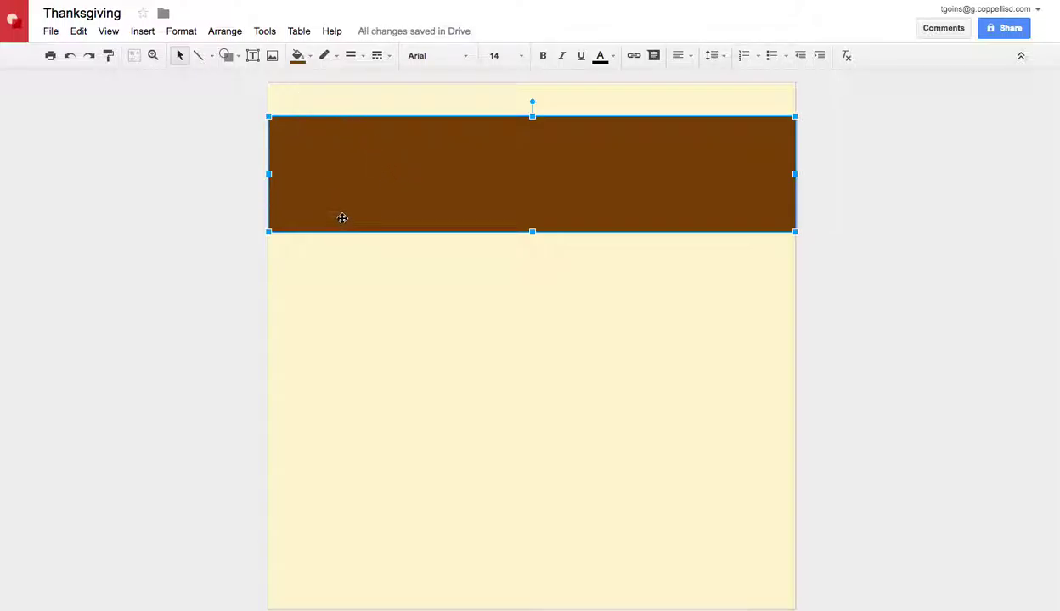
{"action": "left_click", "coordinate": [348, 289]}
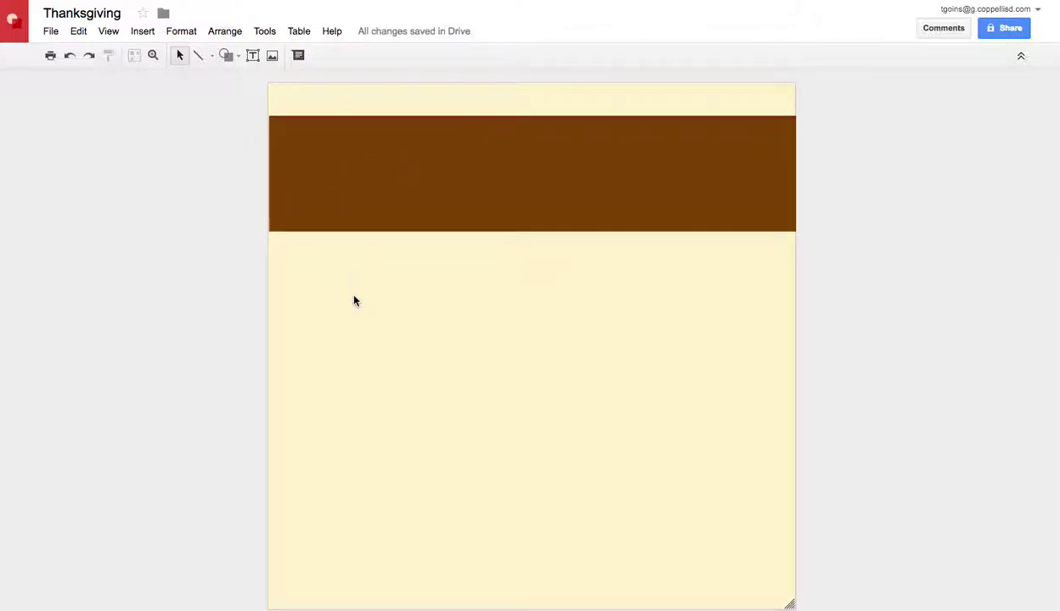
Step: Add a text box inside the brown banner containing "Happy Thanksgiving"
{"action": "left_click", "coordinate": [252, 57]}
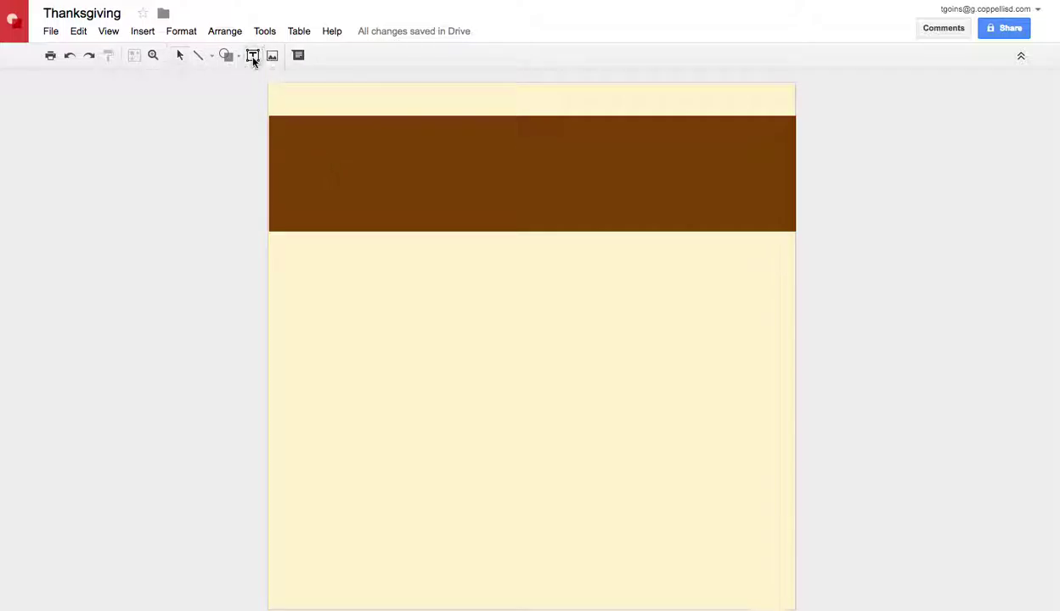
{"action": "left_click_drag", "start_coordinate": [281, 129], "coordinate": [782, 217]}
{"action": "type", "text": "Happy "}
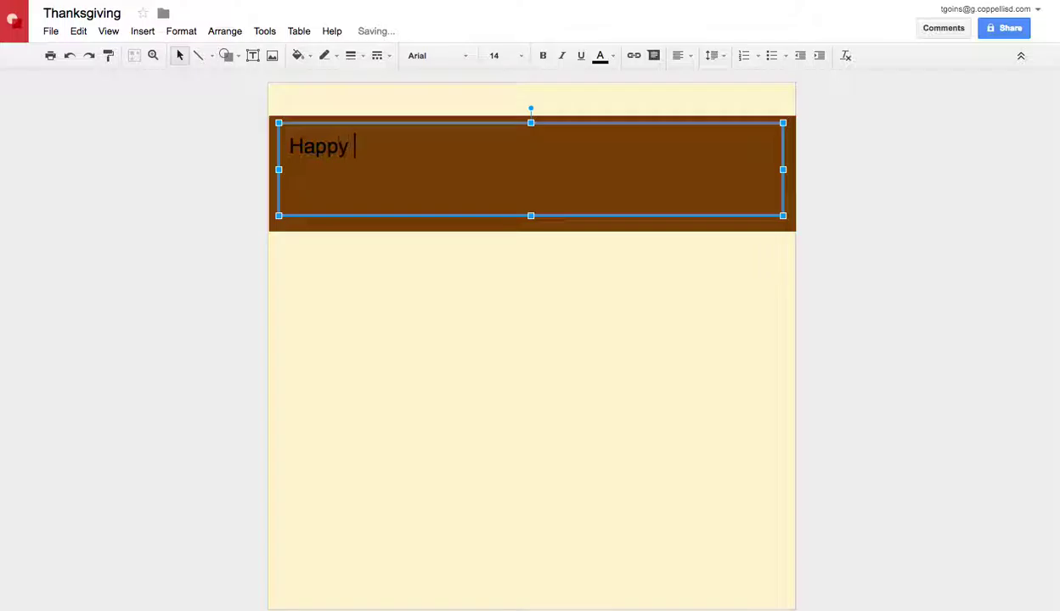
{"action": "type", "text": "Thanksgiving"}
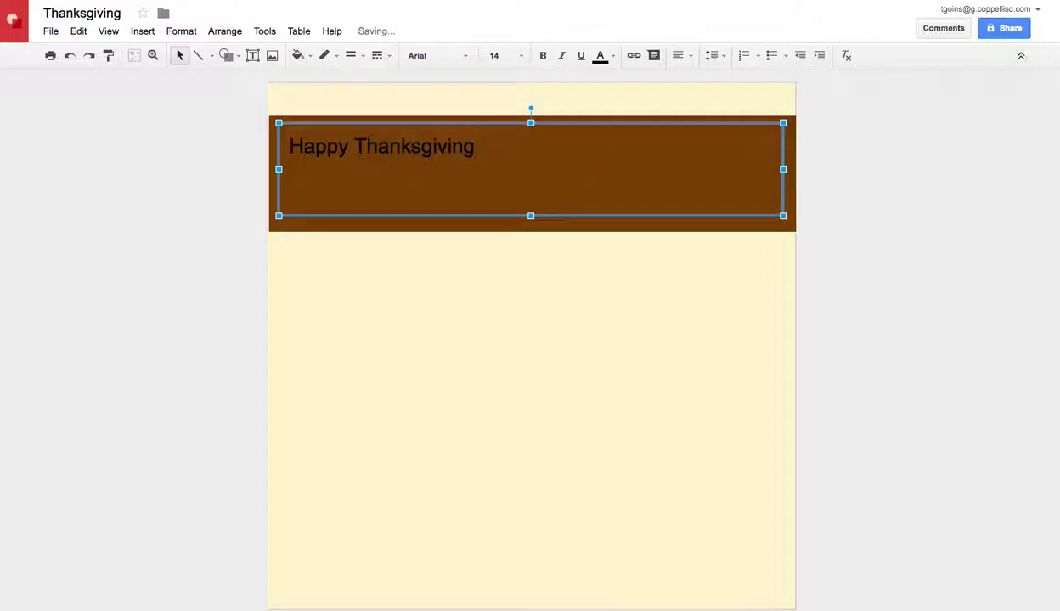
Step: Change the font of the whole "Happy Thanksgiving" text to the handwriting-style Homemade font
{"action": "left_click_drag", "start_coordinate": [476, 146], "coordinate": [281, 149]}
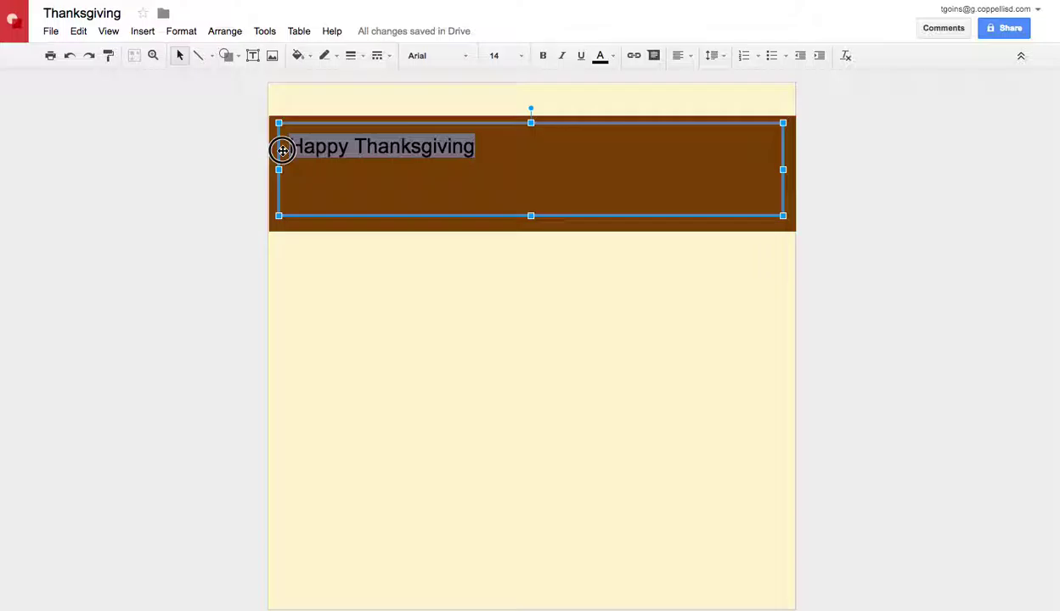
{"action": "left_click", "coordinate": [461, 57]}
{"action": "left_click", "coordinate": [467, 87]}
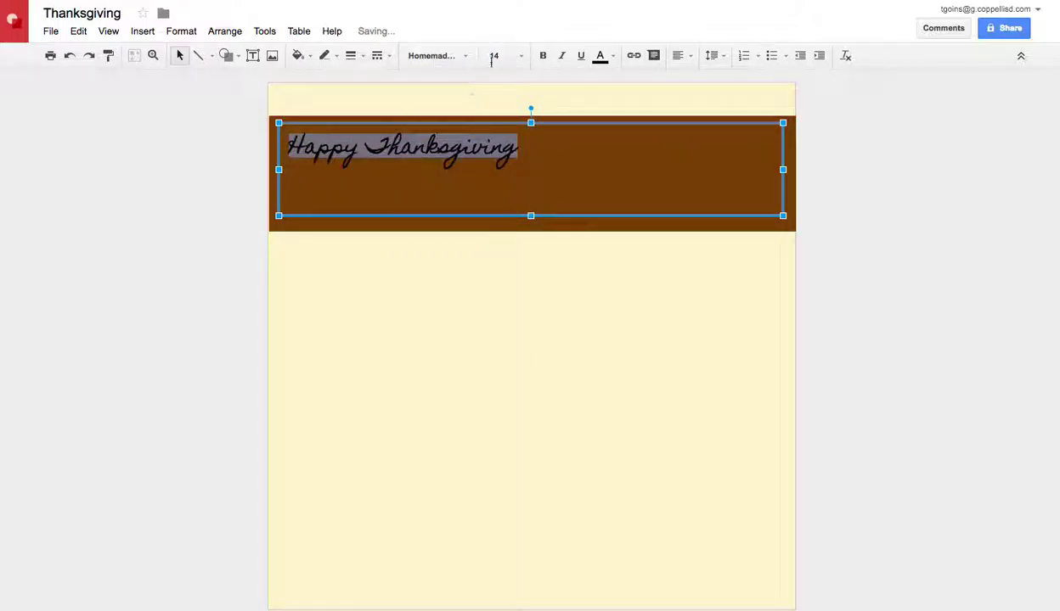
Step: Try font sizes 36, 30 and 24 on the "Happy Thanksgiving" text
{"action": "left_click", "coordinate": [523, 56]}
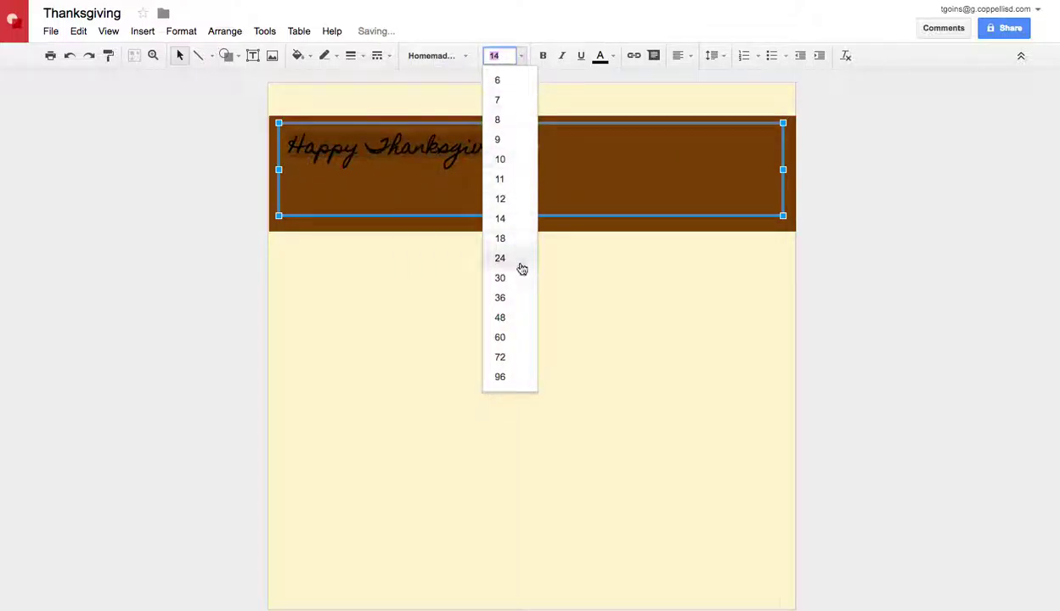
{"action": "left_click", "coordinate": [520, 297]}
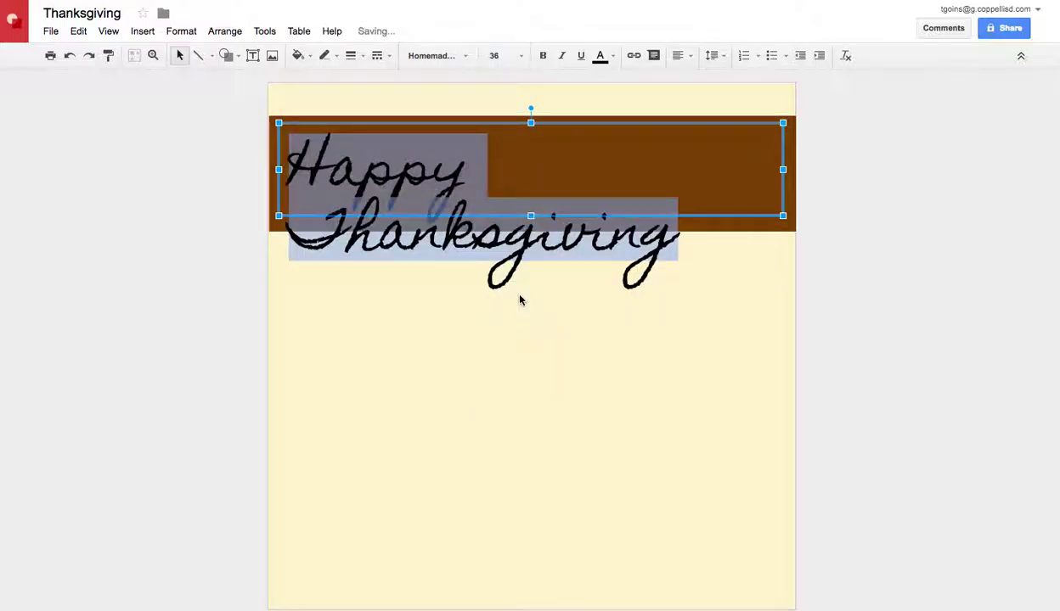
{"action": "left_click", "coordinate": [523, 56]}
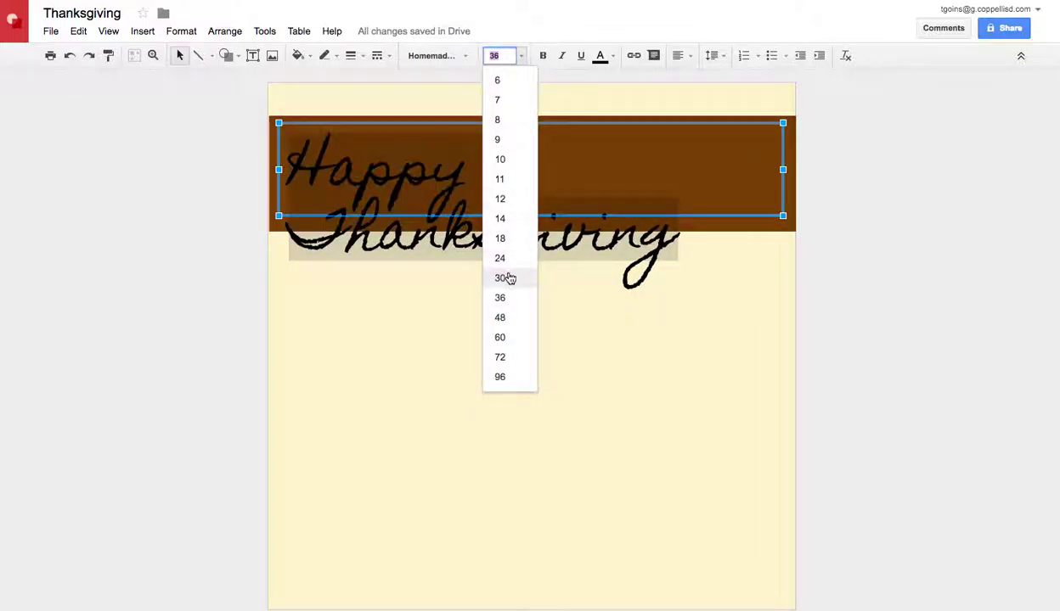
{"action": "left_click", "coordinate": [508, 277]}
{"action": "left_click", "coordinate": [524, 57]}
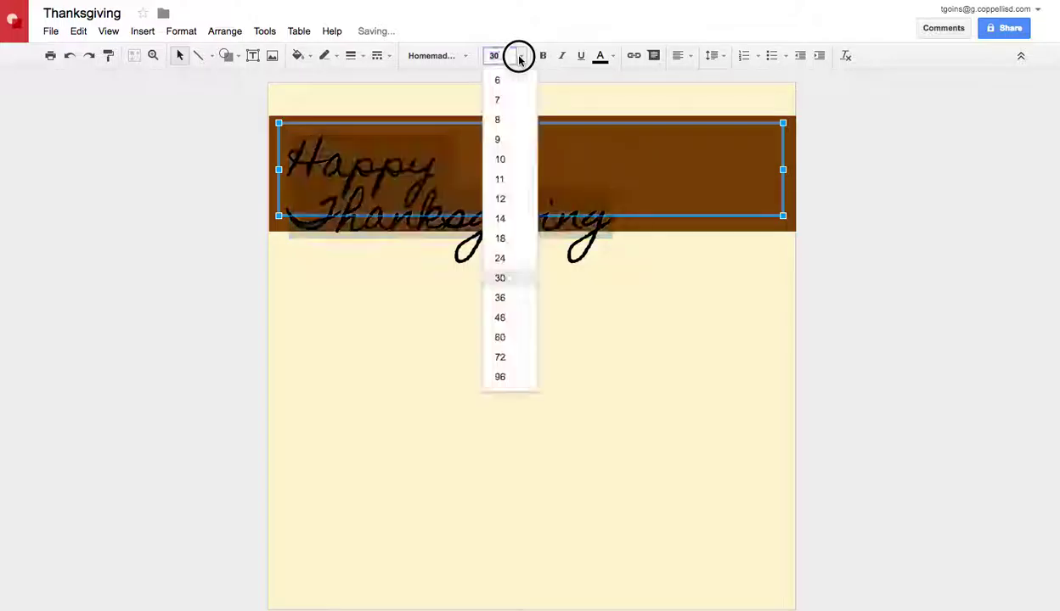
{"action": "left_click", "coordinate": [514, 260]}
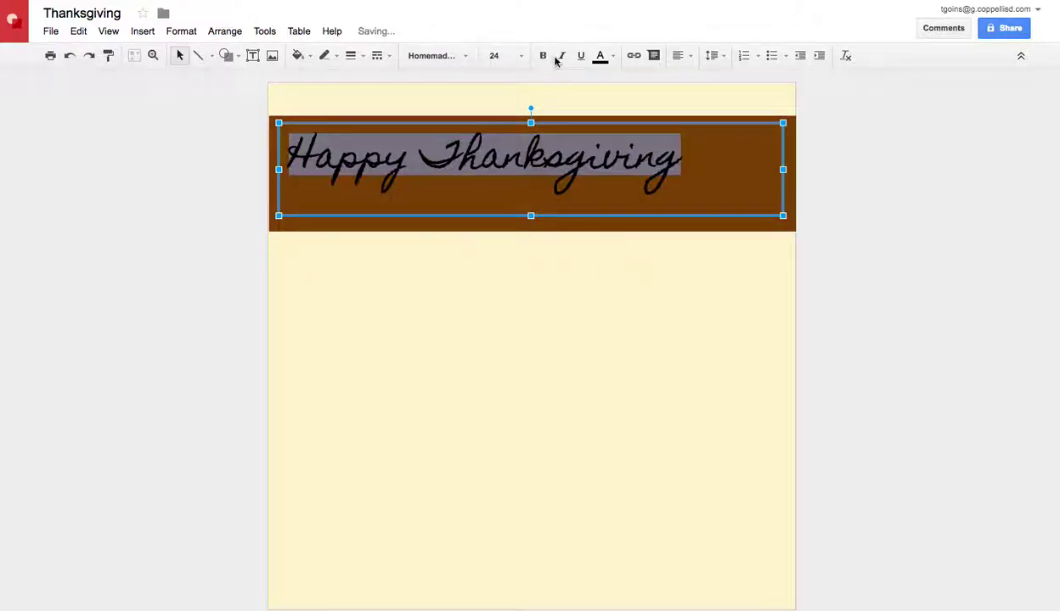
Step: Set the font size of the "Happy Thanksgiving" text to 28
{"action": "left_click", "coordinate": [486, 54]}
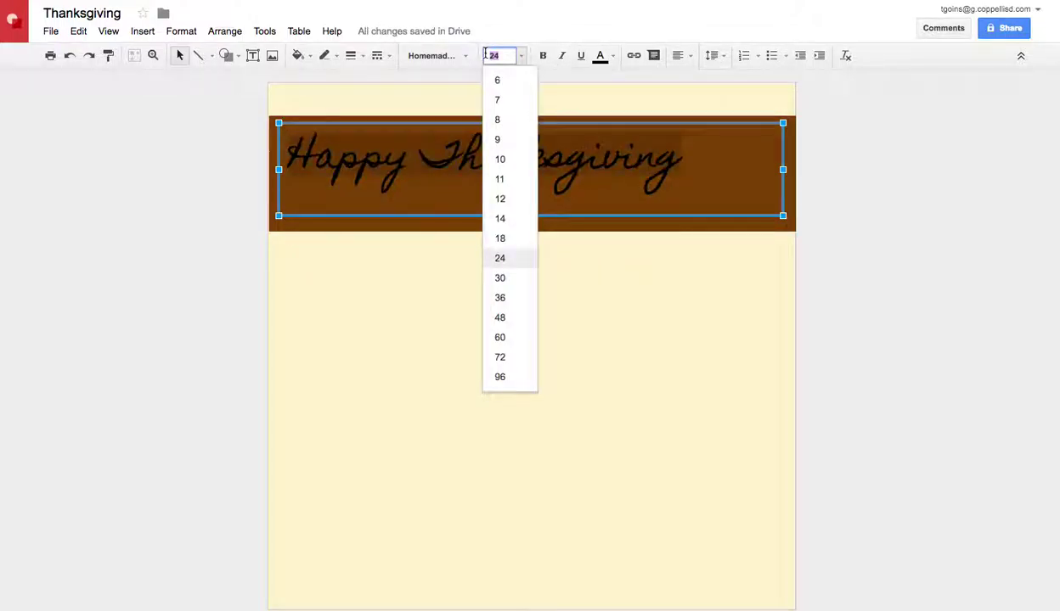
{"action": "type", "text": "28"}
{"action": "key", "text": "Return"}
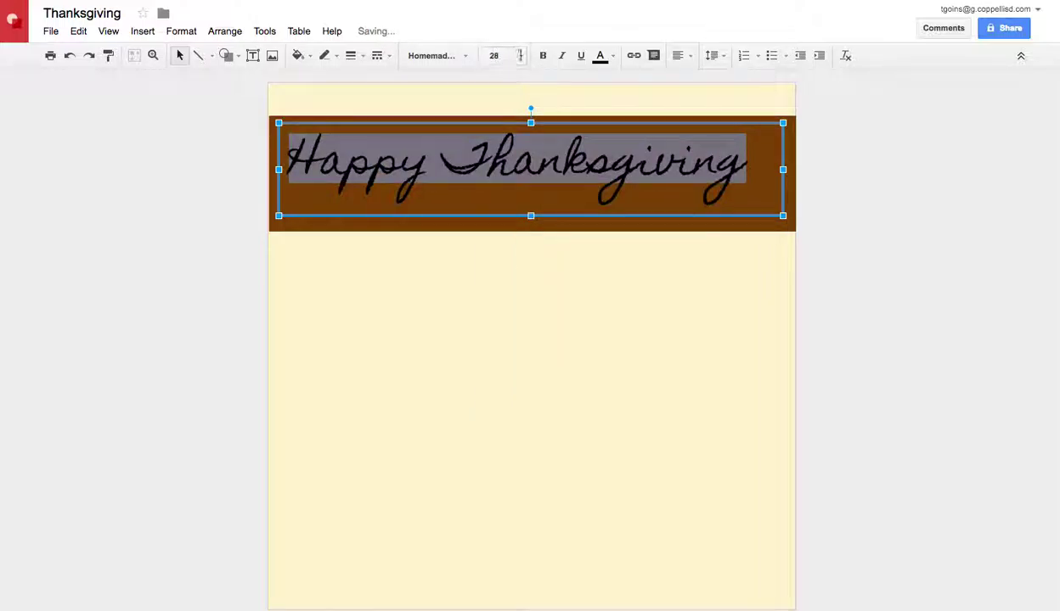
Step: Color the "Happy Thanksgiving" text dark yellow and center it horizontally in its text box
{"action": "left_click", "coordinate": [613, 57]}
{"action": "left_click", "coordinate": [646, 185]}
{"action": "left_click", "coordinate": [690, 56]}
{"action": "left_click", "coordinate": [699, 79]}
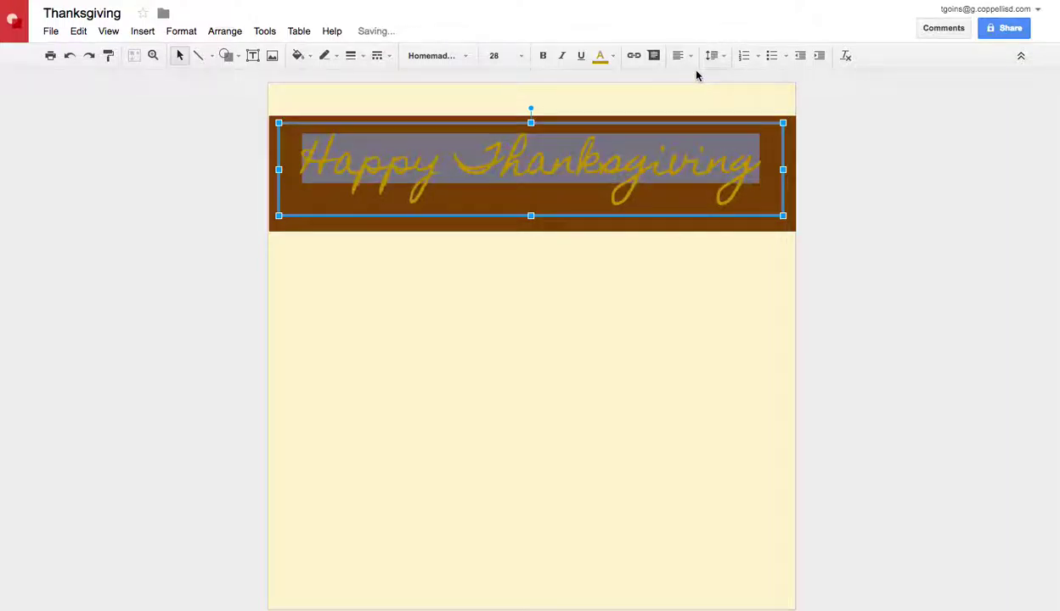
{"action": "left_click", "coordinate": [552, 319]}
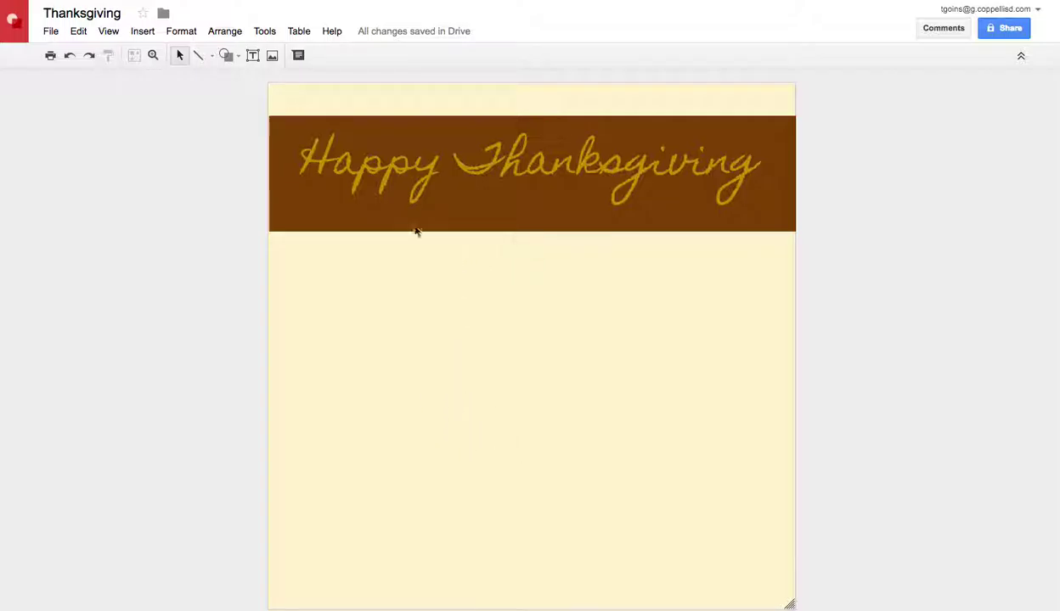
Step: Search Google images for "turkey" and insert the supersaturated photo of a male North American turkey
{"action": "left_click", "coordinate": [272, 56]}
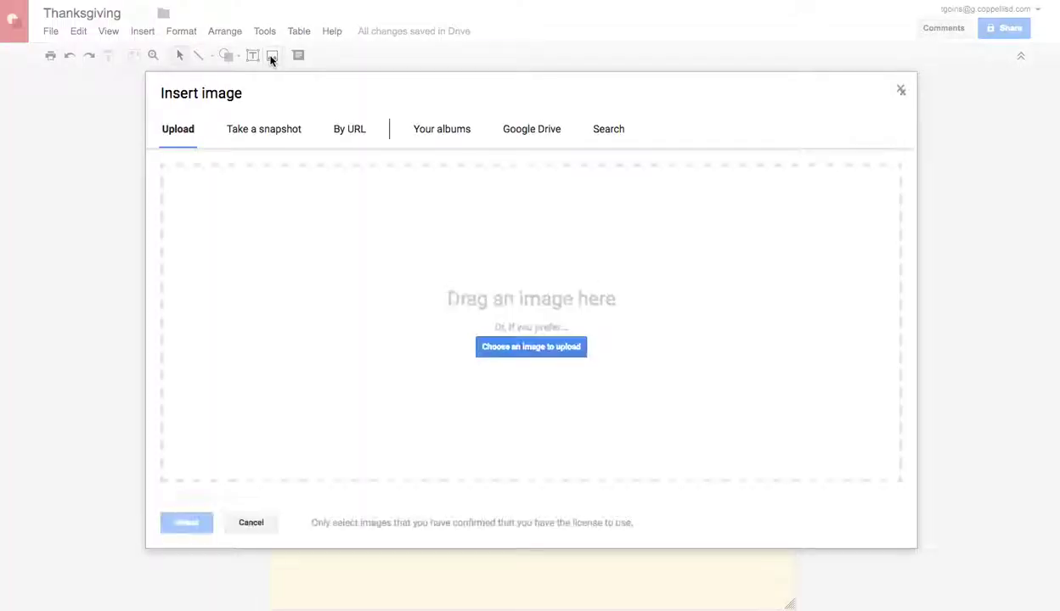
{"action": "left_click", "coordinate": [610, 129]}
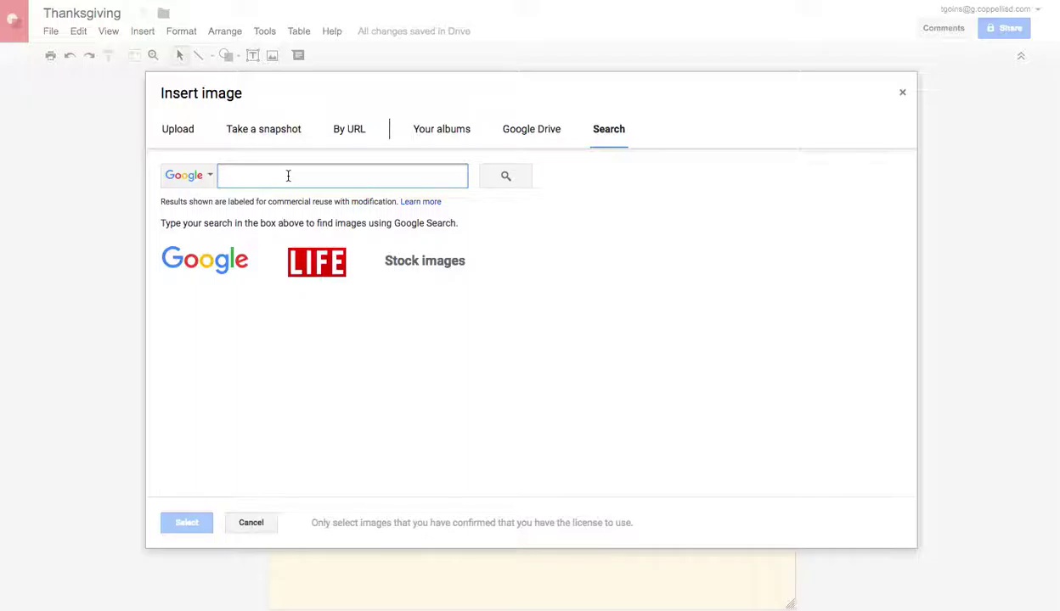
{"action": "type", "text": "turkey"}
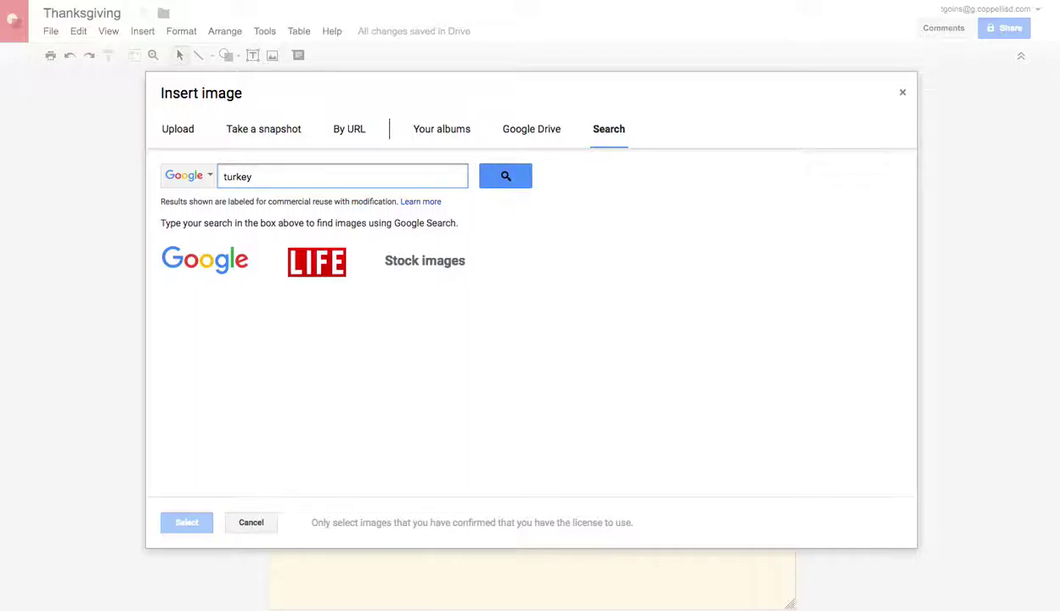
{"action": "key", "text": "Return"}
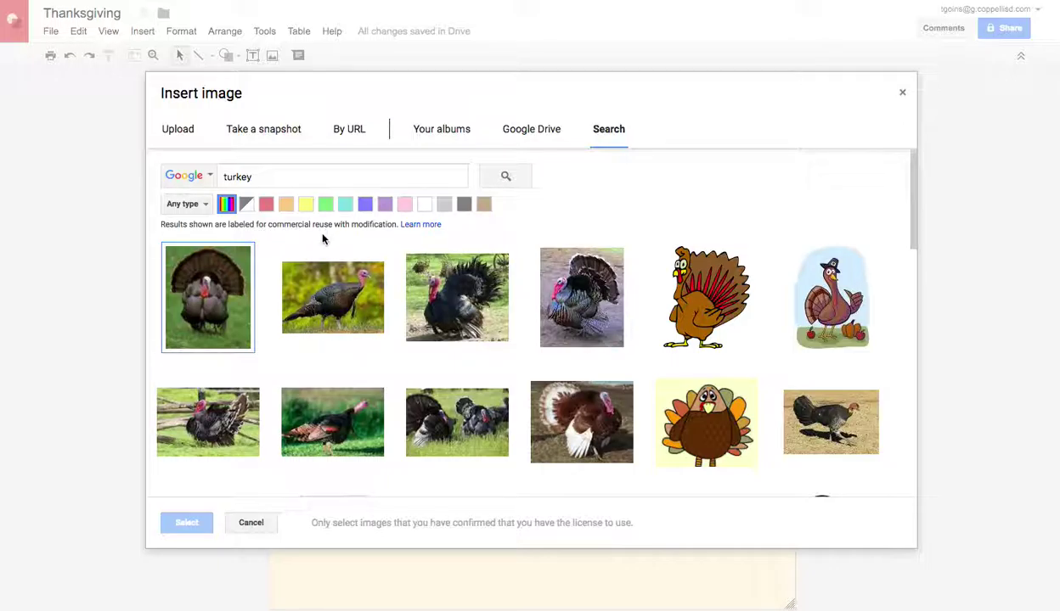
{"action": "mouse_move", "coordinate": [573, 316]}
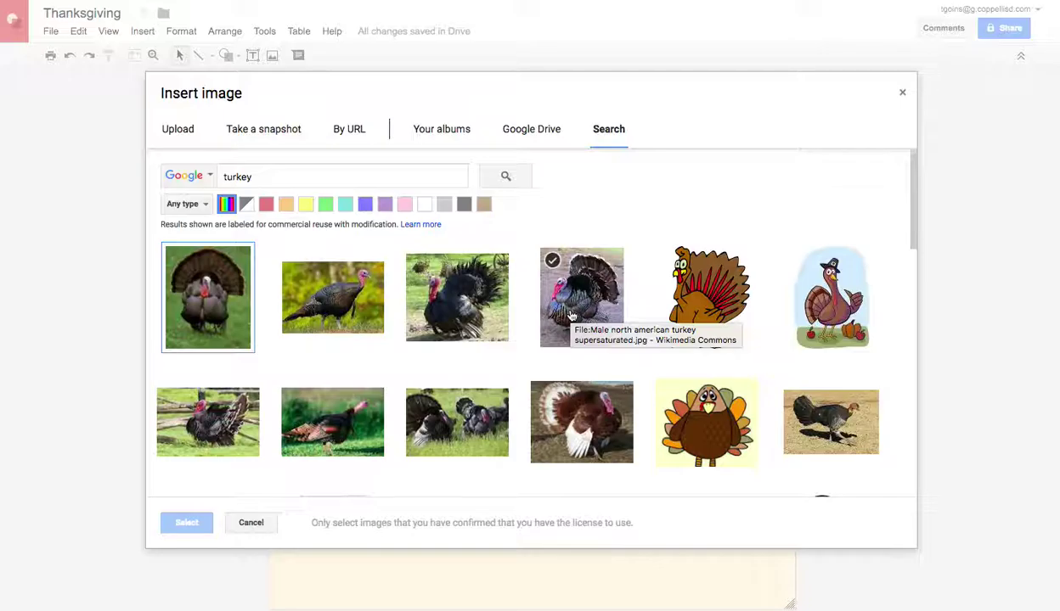
{"action": "left_click", "coordinate": [572, 316]}
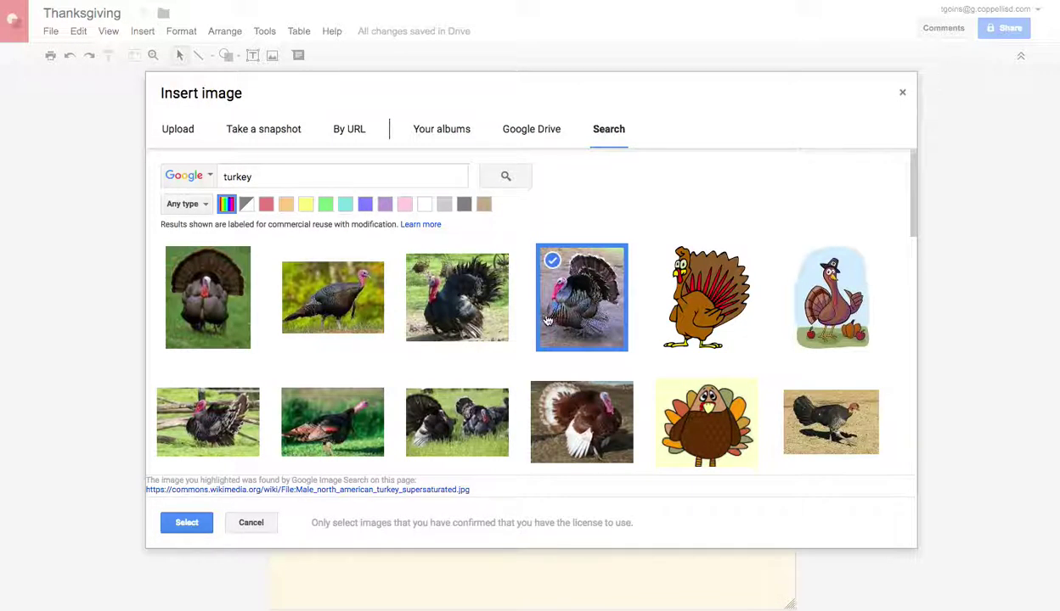
{"action": "left_click", "coordinate": [186, 524]}
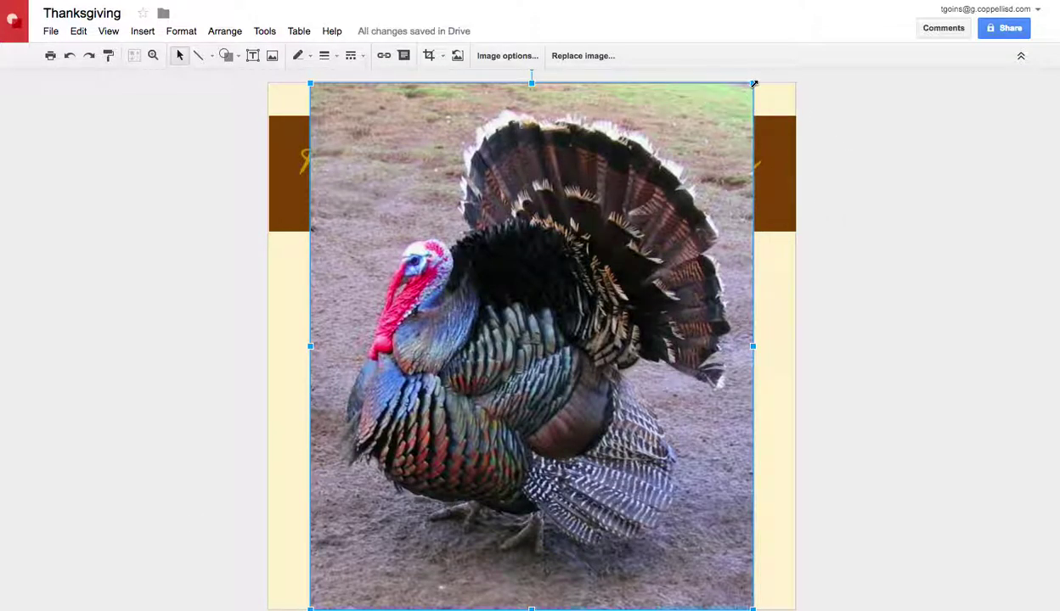
Step: Shrink the turkey photo to less than half its size and center it in the area below the banner
{"action": "left_click_drag", "start_coordinate": [701, 152], "coordinate": [449, 374]}
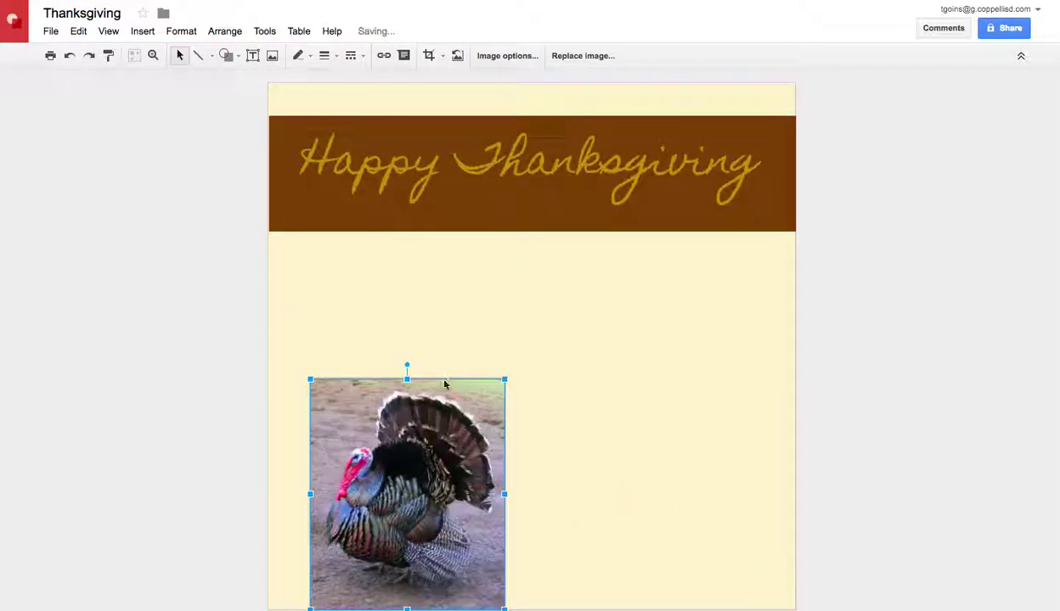
{"action": "left_click_drag", "start_coordinate": [424, 463], "coordinate": [545, 398]}
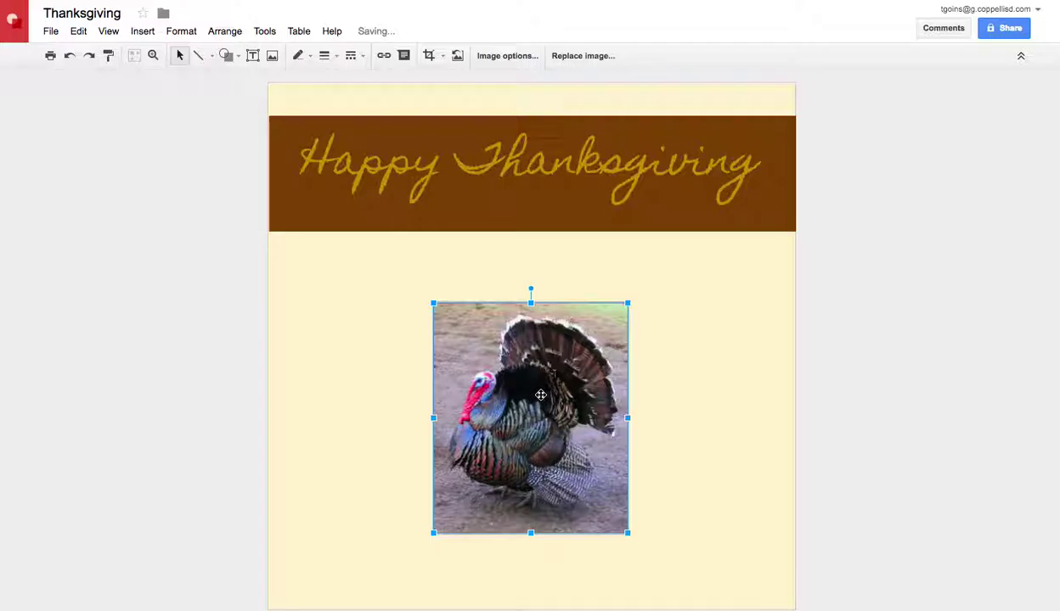
Step: Crop the turkey photo slightly on all four sides so it frames the bird closely
{"action": "left_click", "coordinate": [429, 56]}
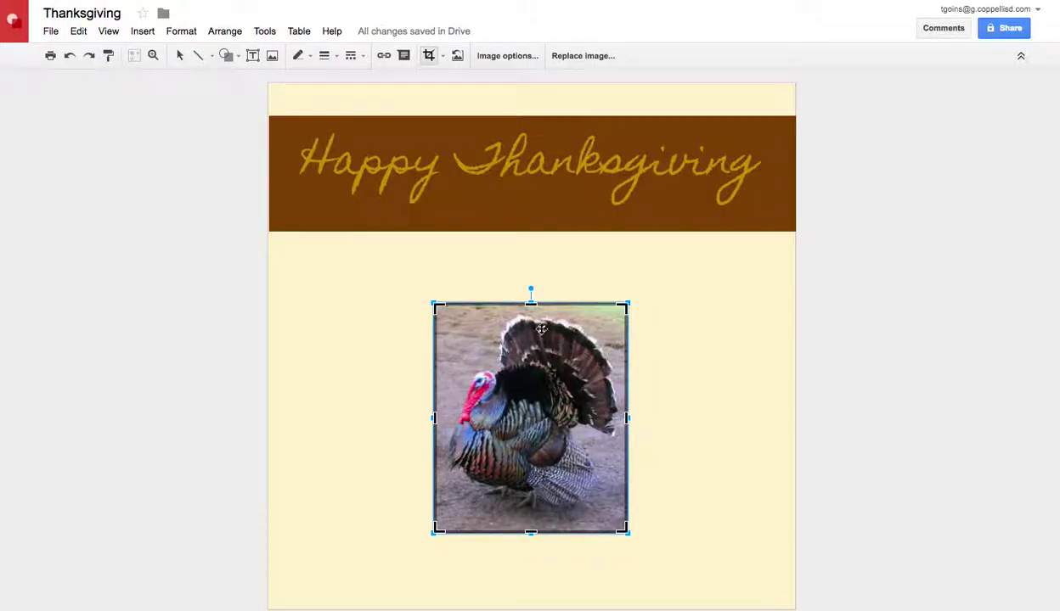
{"action": "left_click_drag", "start_coordinate": [531, 532], "coordinate": [531, 514]}
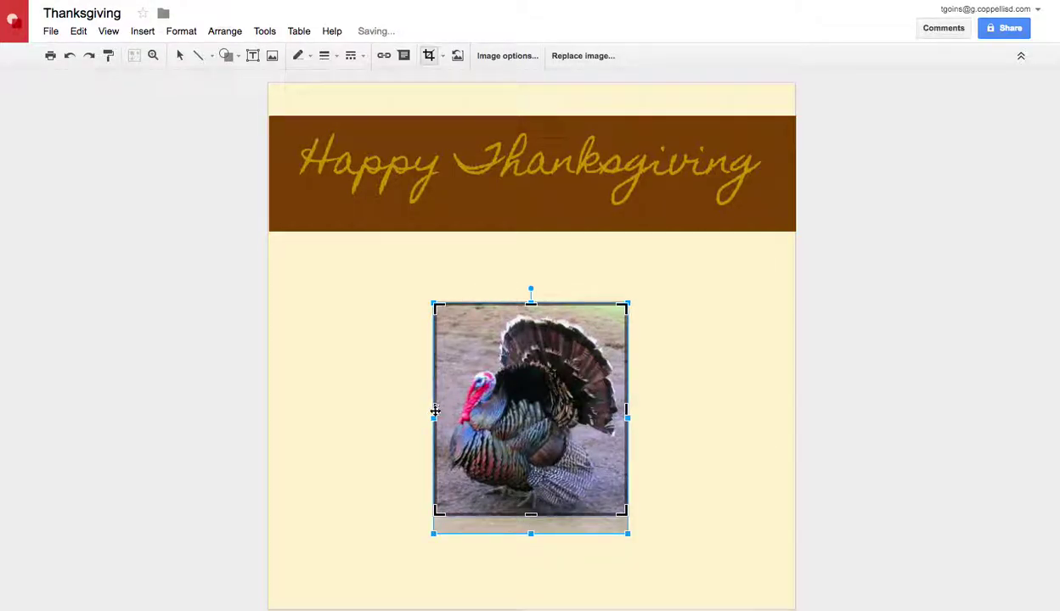
{"action": "left_click_drag", "start_coordinate": [434, 411], "coordinate": [448, 411]}
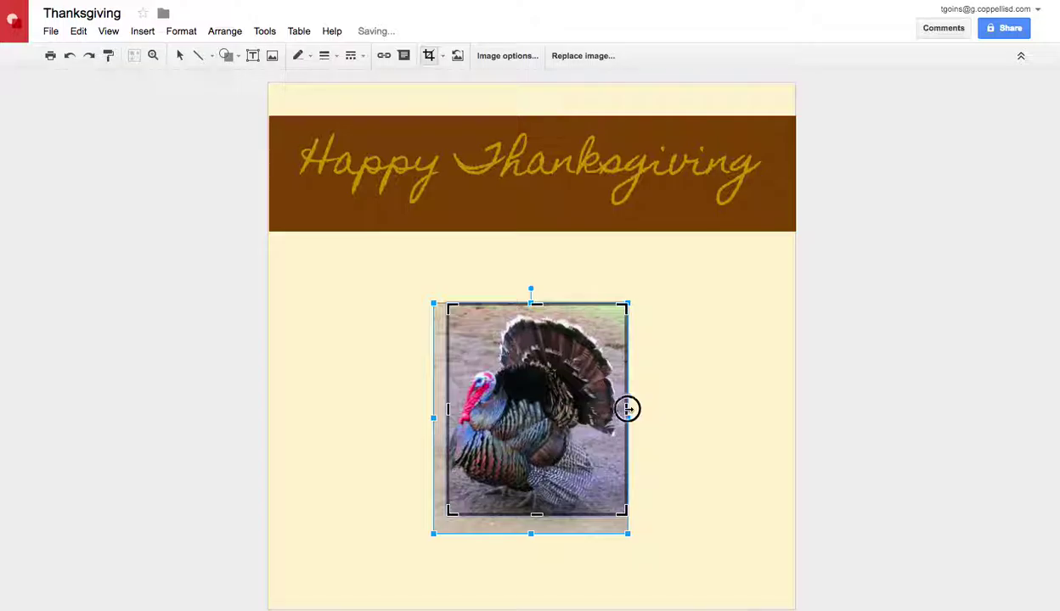
{"action": "left_click_drag", "start_coordinate": [627, 409], "coordinate": [611, 409]}
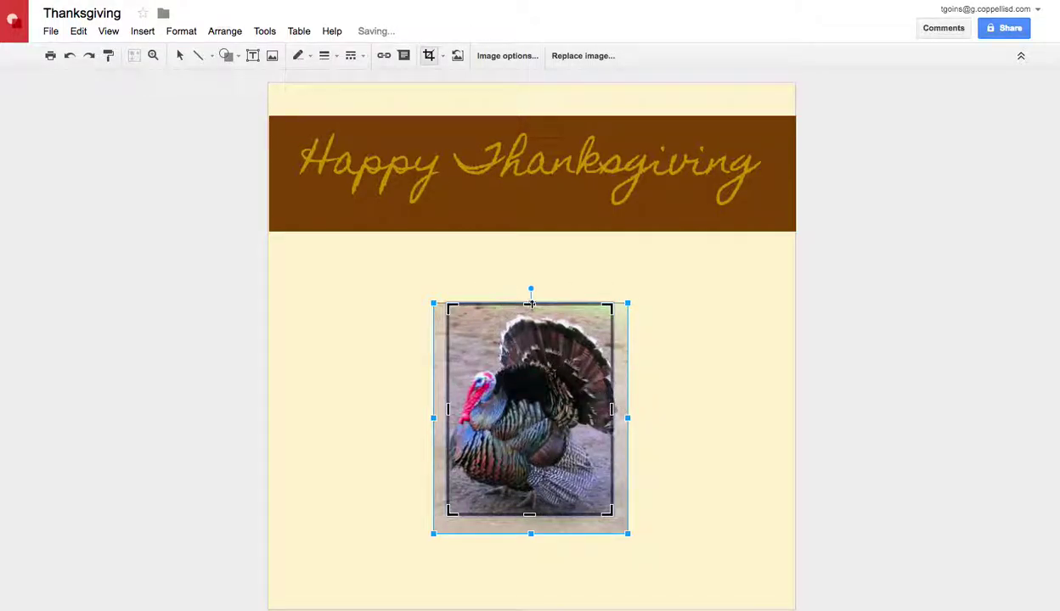
{"action": "left_click_drag", "start_coordinate": [530, 308], "coordinate": [530, 321]}
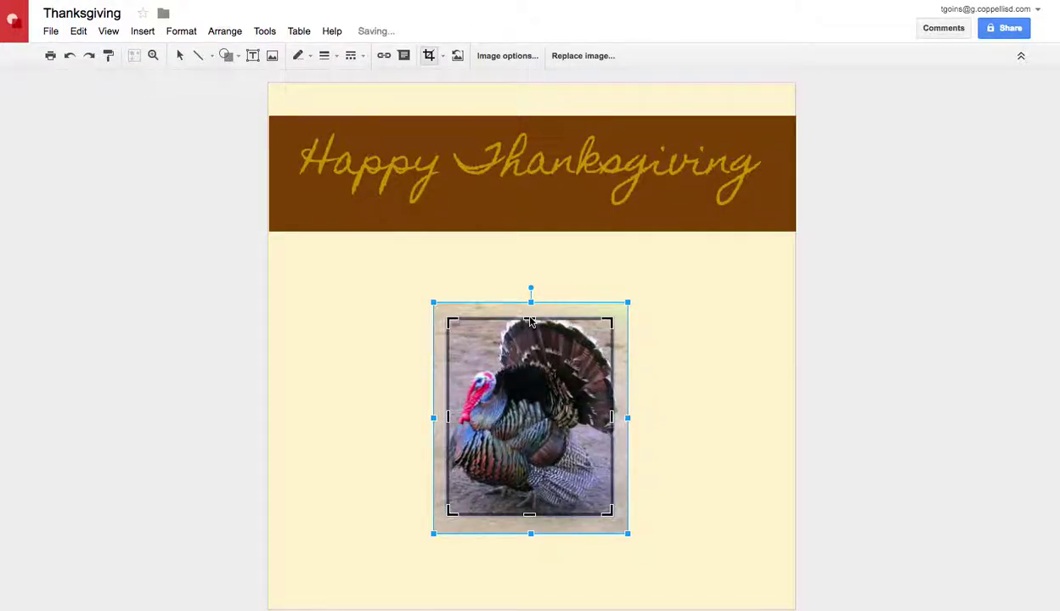
{"action": "key", "text": "Return"}
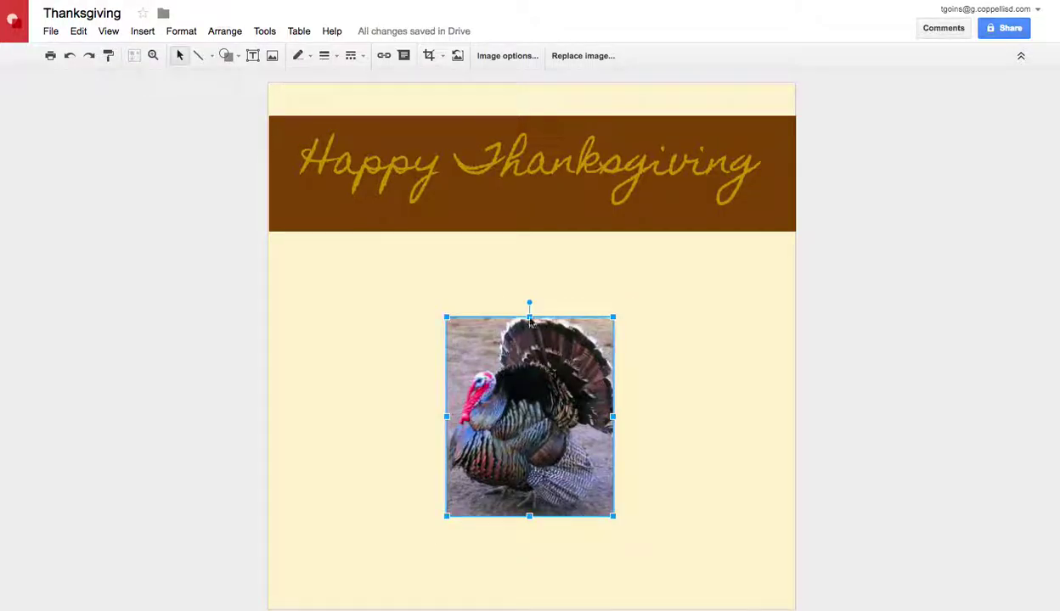
{"action": "left_click", "coordinate": [727, 374]}
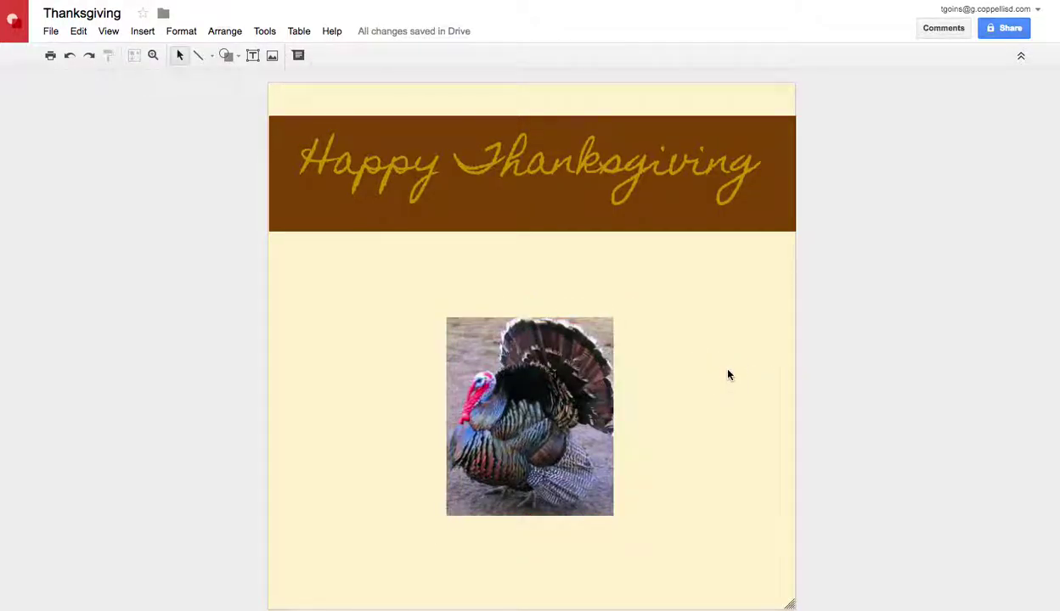
Step: Mask the turkey photo with an oval shape
{"action": "left_click", "coordinate": [551, 445]}
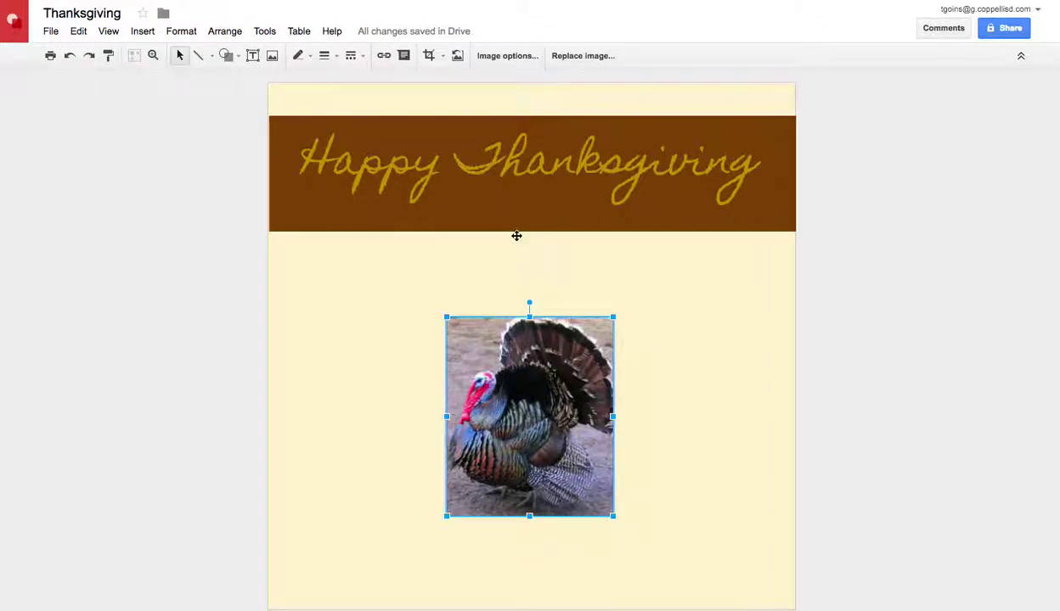
{"action": "left_click", "coordinate": [440, 57]}
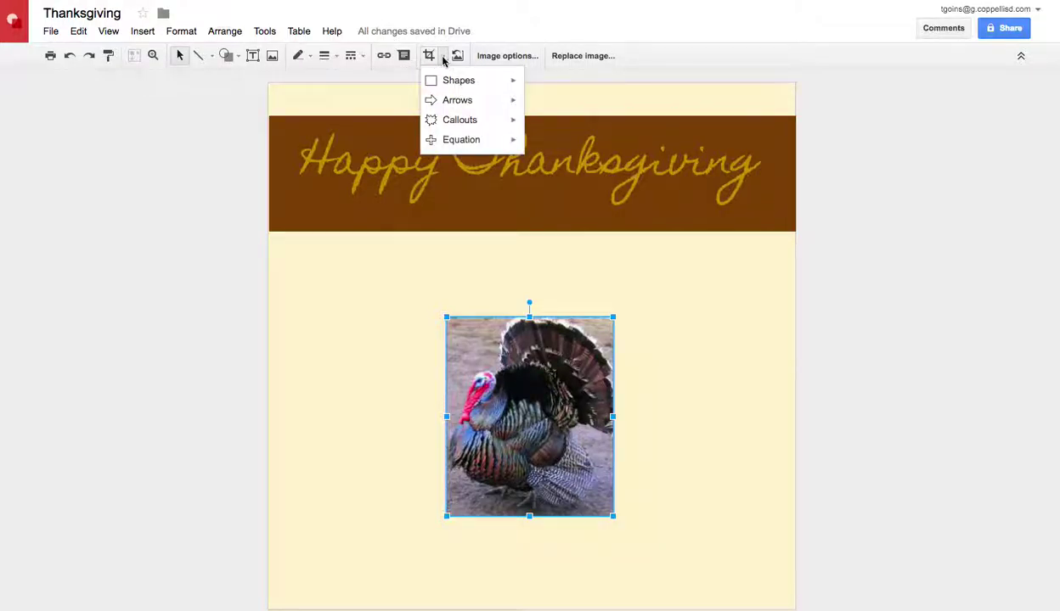
{"action": "mouse_move", "coordinate": [447, 85]}
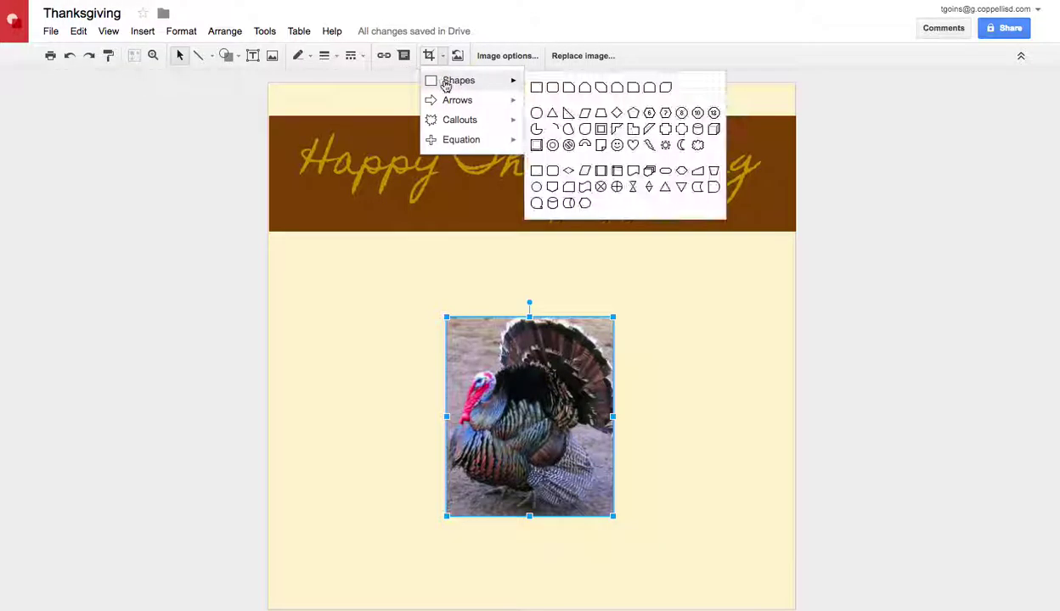
{"action": "left_click", "coordinate": [526, 113]}
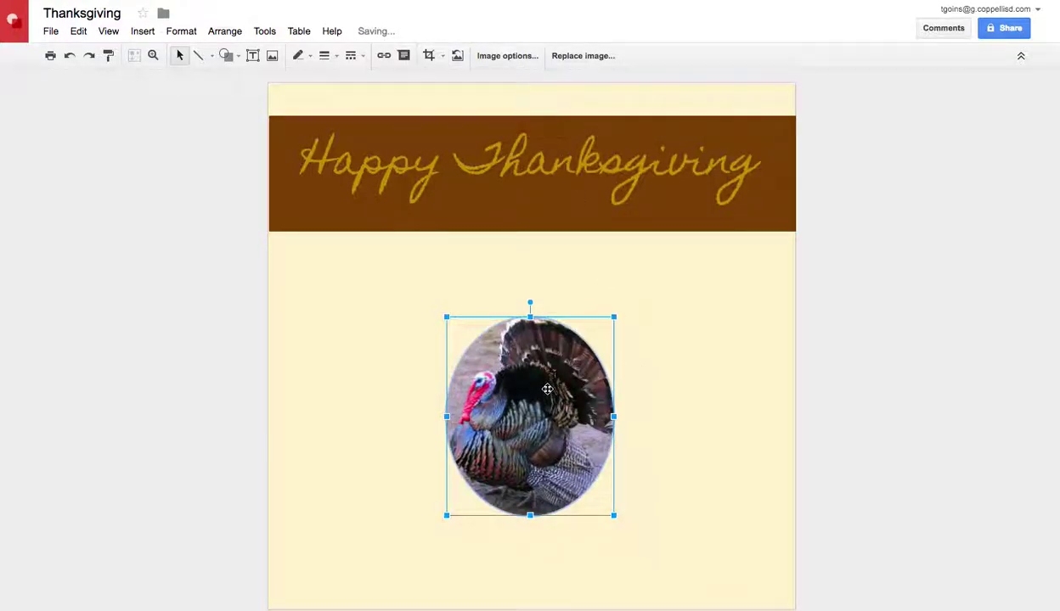
{"action": "left_click", "coordinate": [669, 390]}
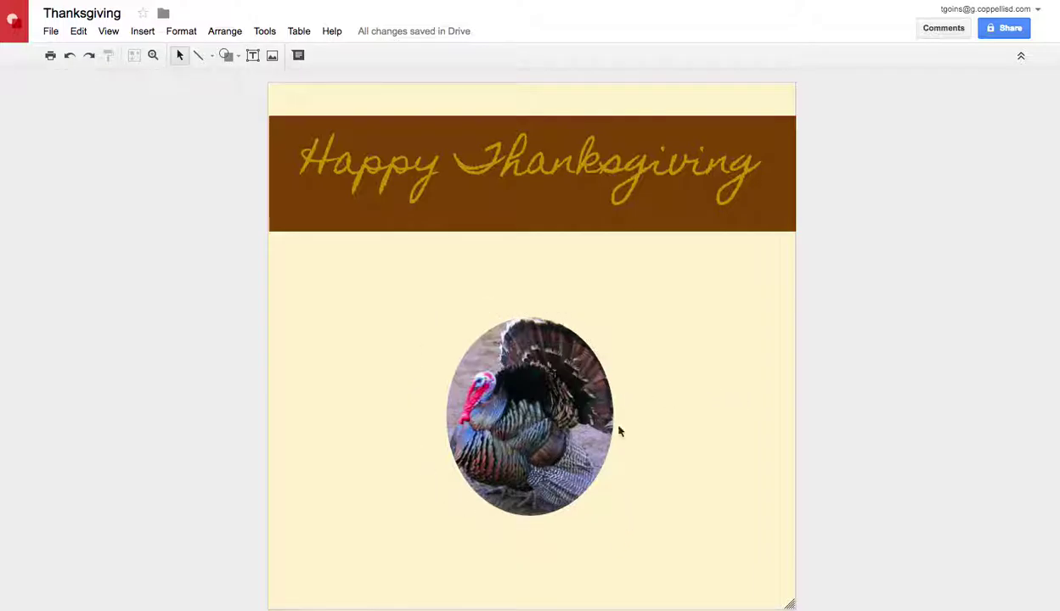
Step: Draw an oval somewhat larger than the turkey photo and place it over the photo so it covers it completely
{"action": "left_click", "coordinate": [237, 56]}
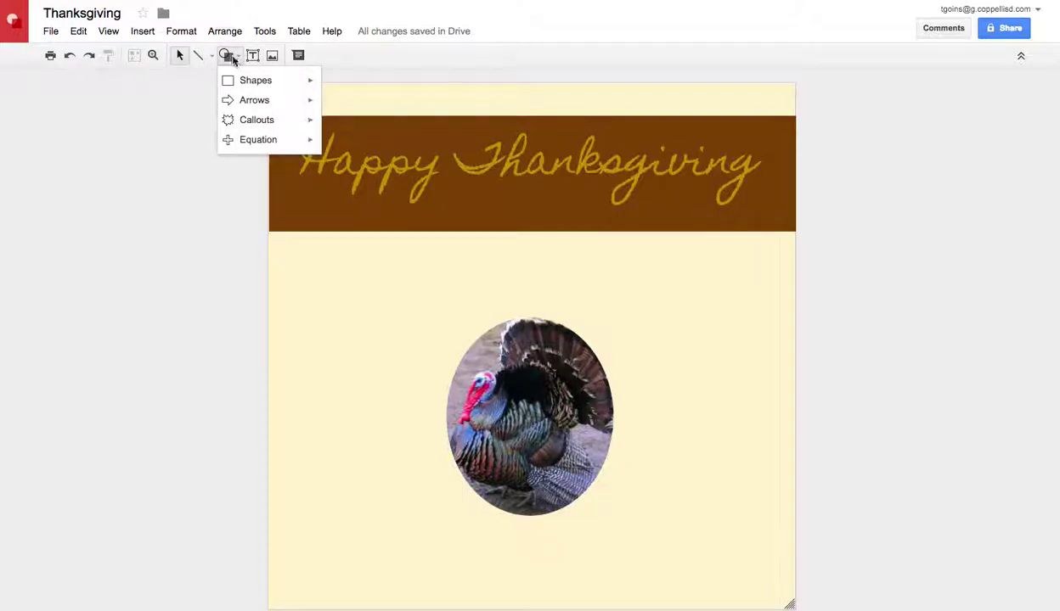
{"action": "mouse_move", "coordinate": [235, 81]}
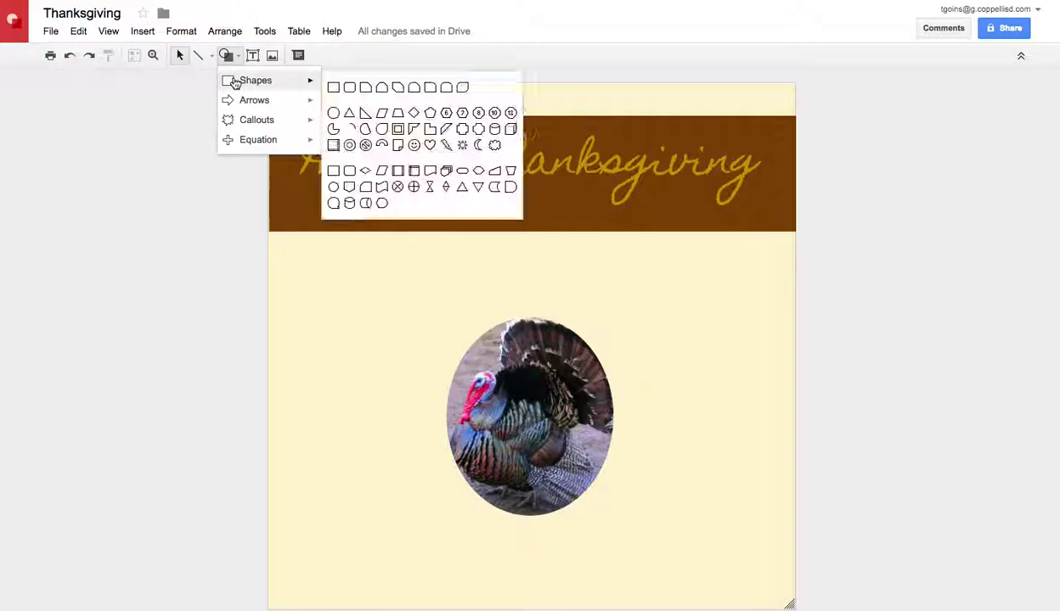
{"action": "left_click", "coordinate": [333, 113]}
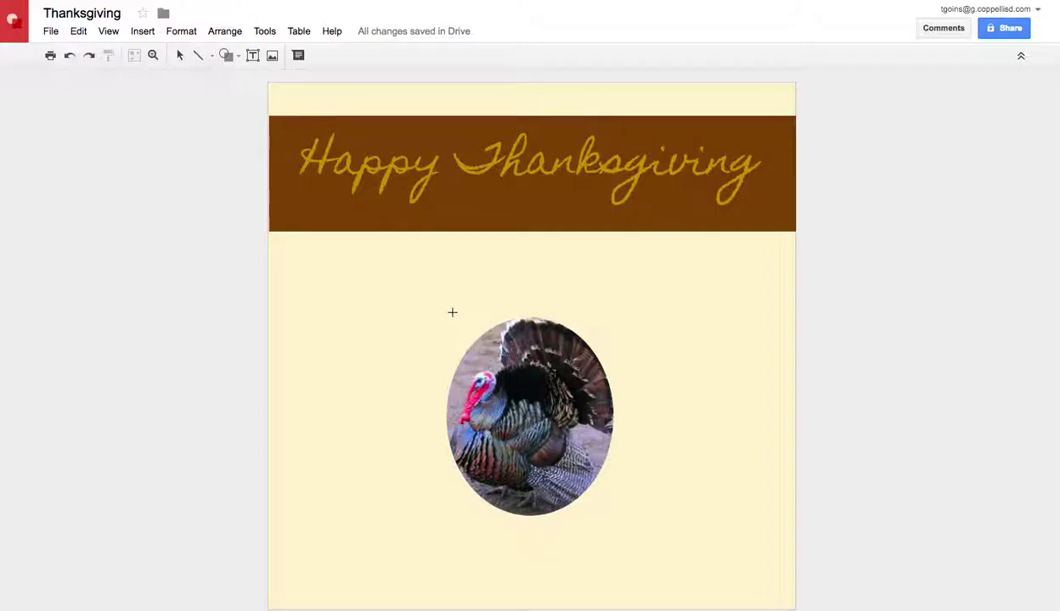
{"action": "left_click_drag", "start_coordinate": [452, 311], "coordinate": [670, 579]}
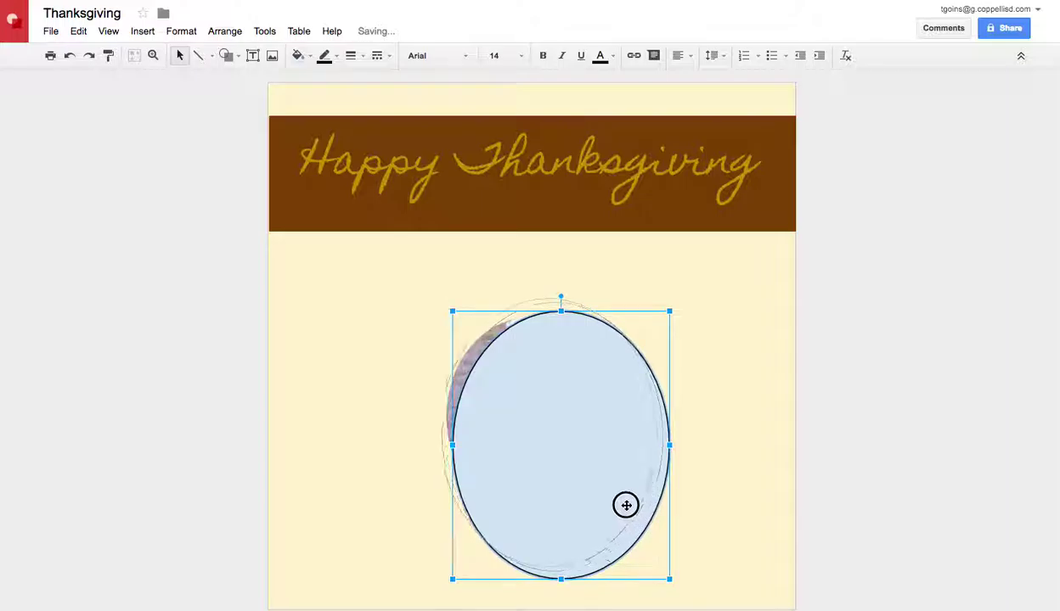
{"action": "left_click_drag", "start_coordinate": [621, 502], "coordinate": [621, 504]}
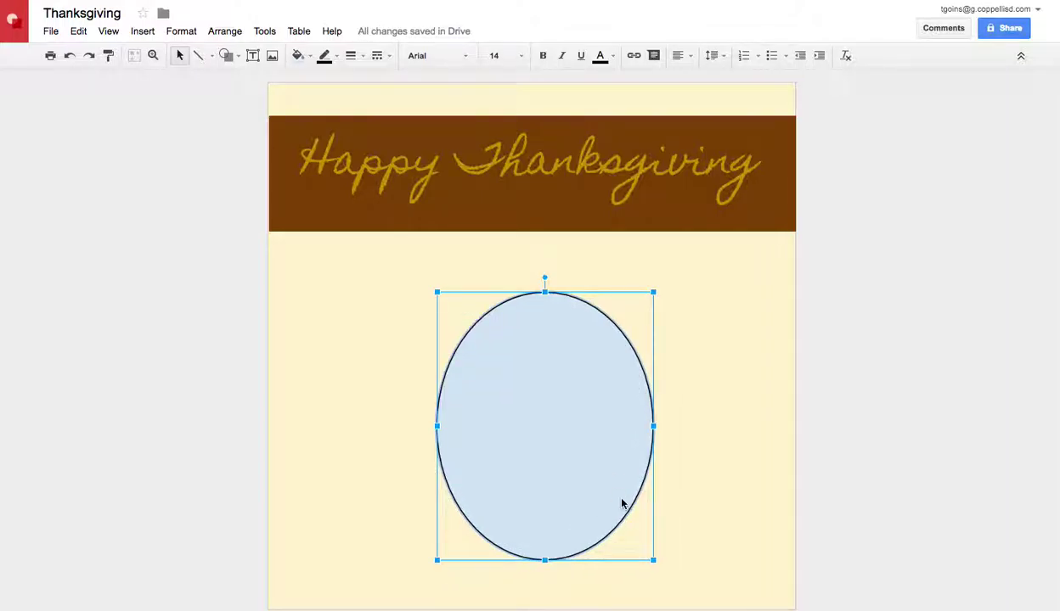
Step: Fill the large oval with the darkest red-brown and make its outline transparent
{"action": "left_click", "coordinate": [298, 55]}
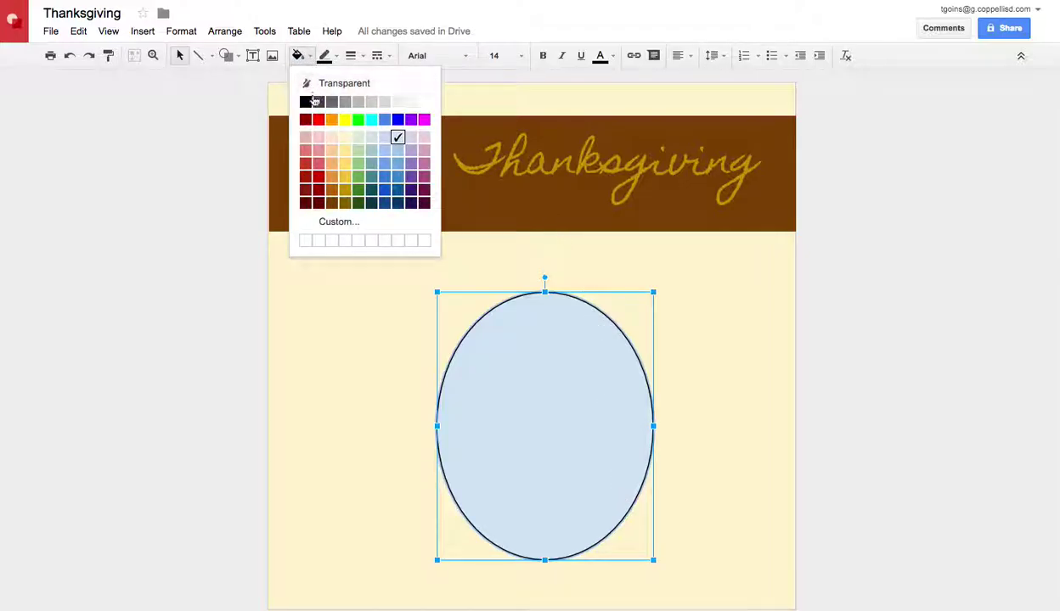
{"action": "left_click", "coordinate": [306, 205]}
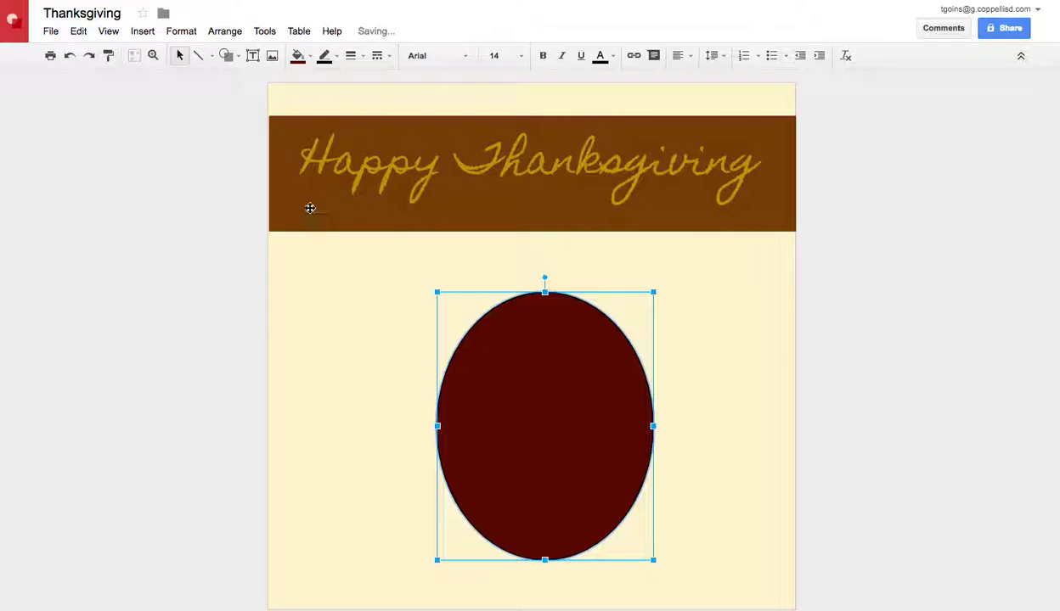
{"action": "left_click", "coordinate": [336, 57]}
{"action": "left_click", "coordinate": [338, 82]}
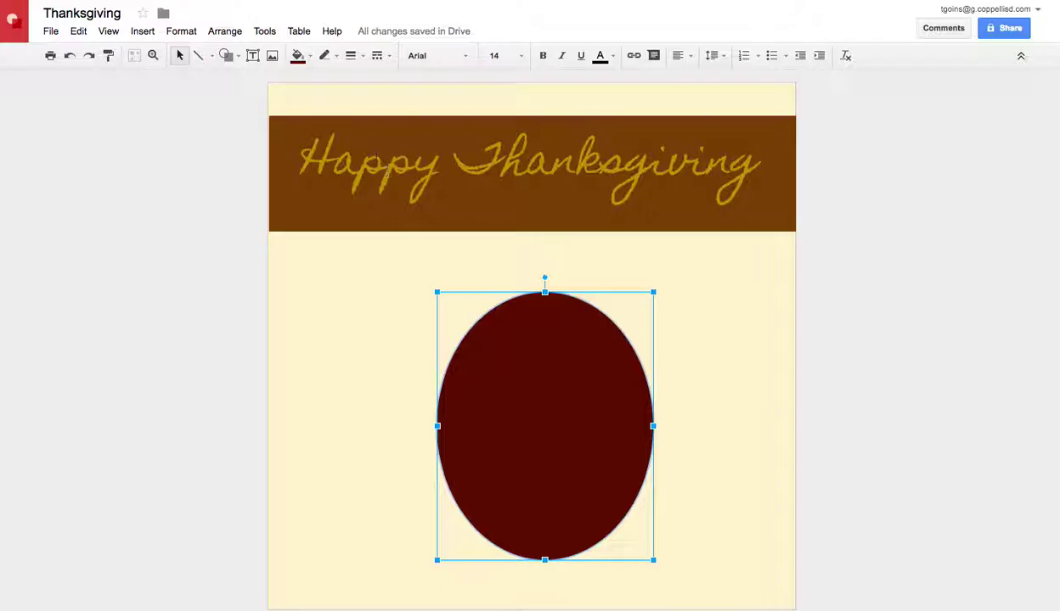
Step: Send the dark red oval backward so it sits behind the turkey photo
{"action": "left_click", "coordinate": [232, 34]}
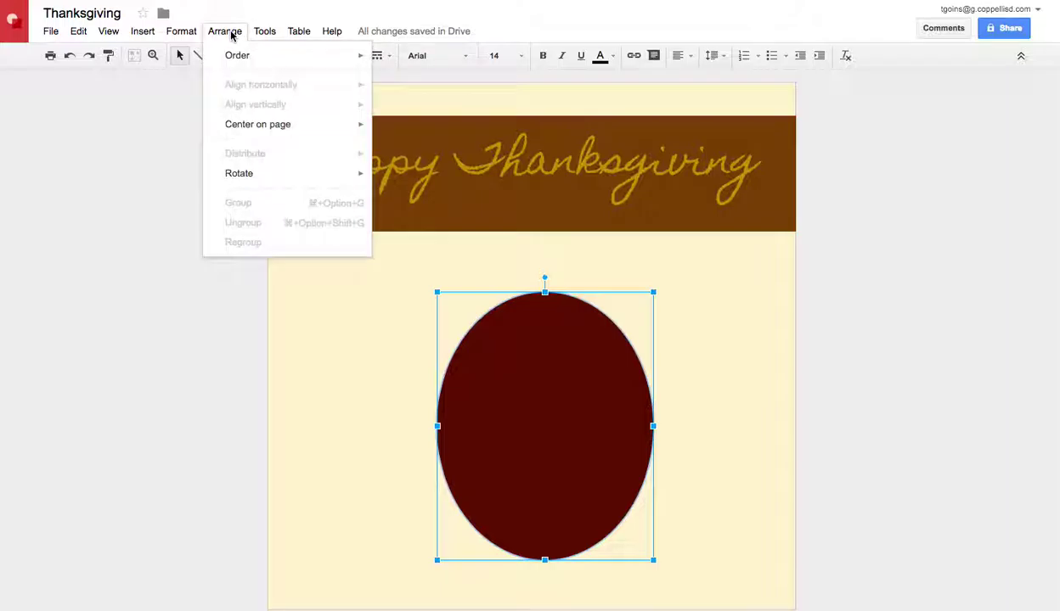
{"action": "mouse_move", "coordinate": [232, 57]}
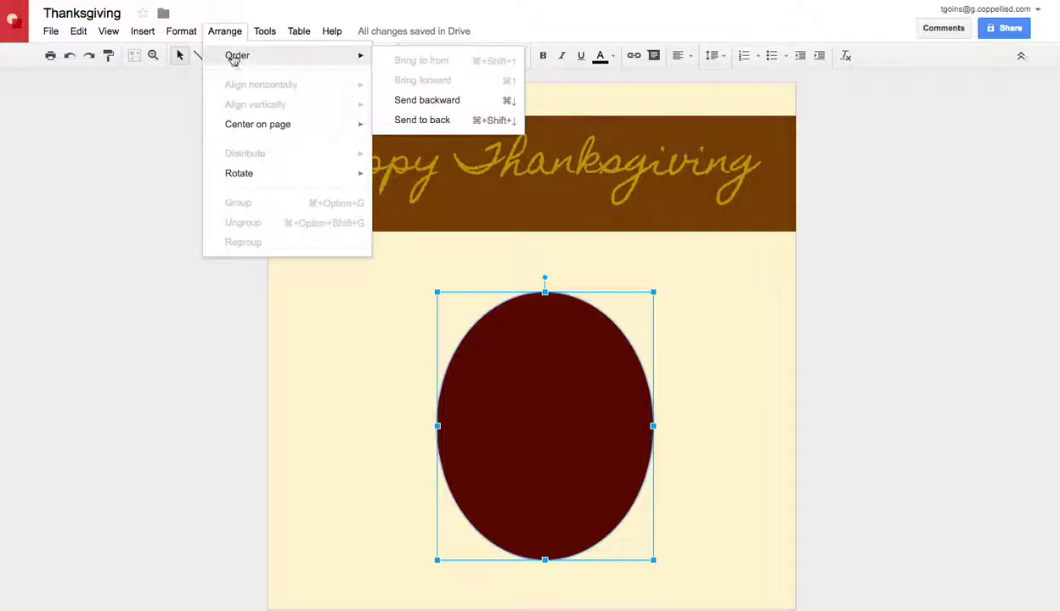
{"action": "left_click", "coordinate": [402, 101]}
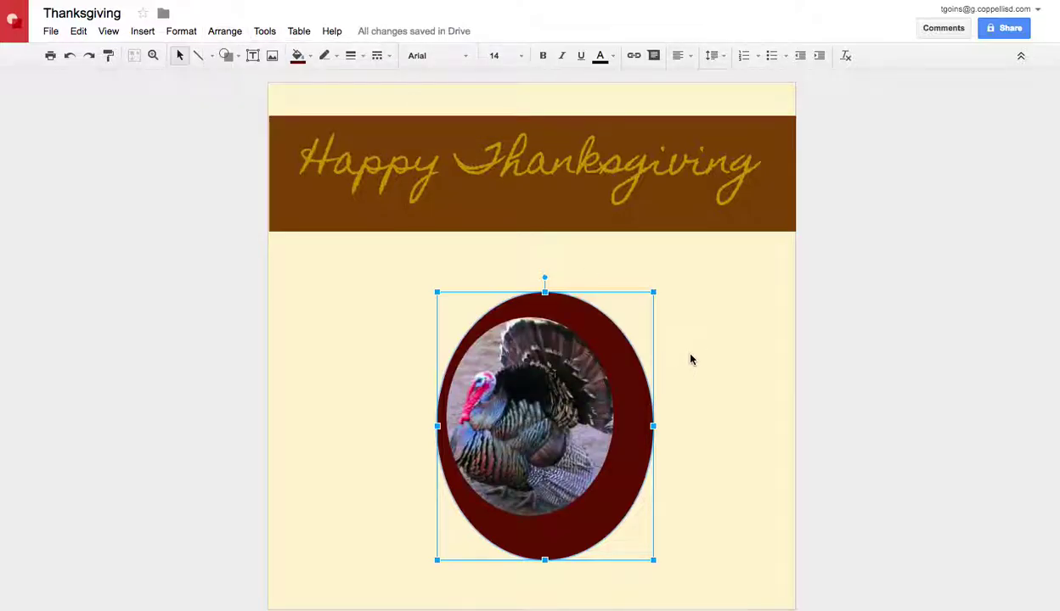
Step: Nudge the dark red oval left and slightly up to roughly center it behind the turkey photo
{"action": "key", "text": "Left"}
{"action": "key", "text": "Left"}
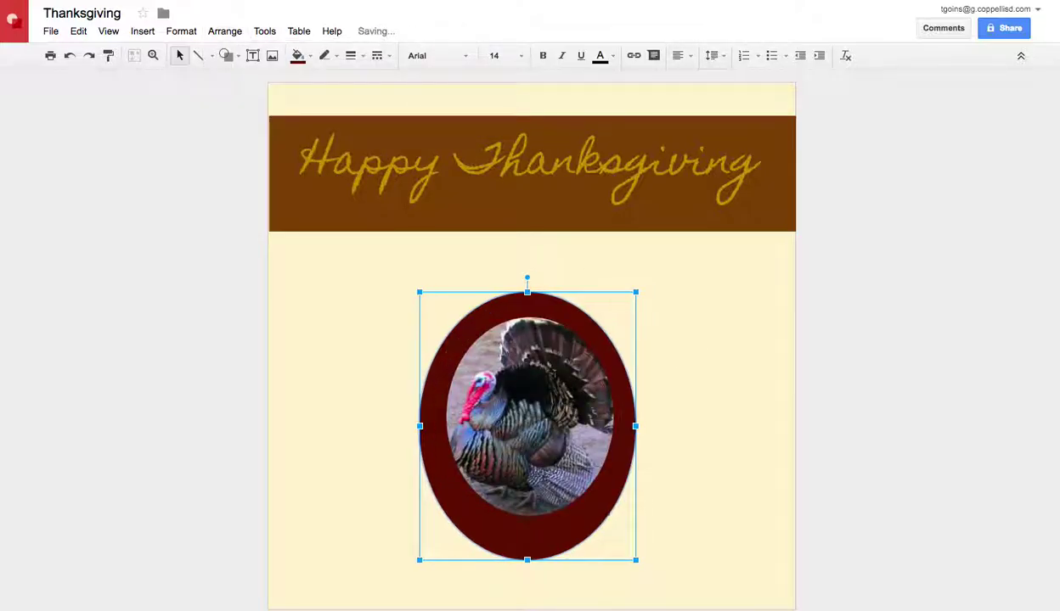
{"action": "key", "text": "Up"}
{"action": "key", "text": "Up"}
{"action": "key", "text": "Down"}
{"action": "key", "text": "Down"}
{"action": "key", "text": "Up"}
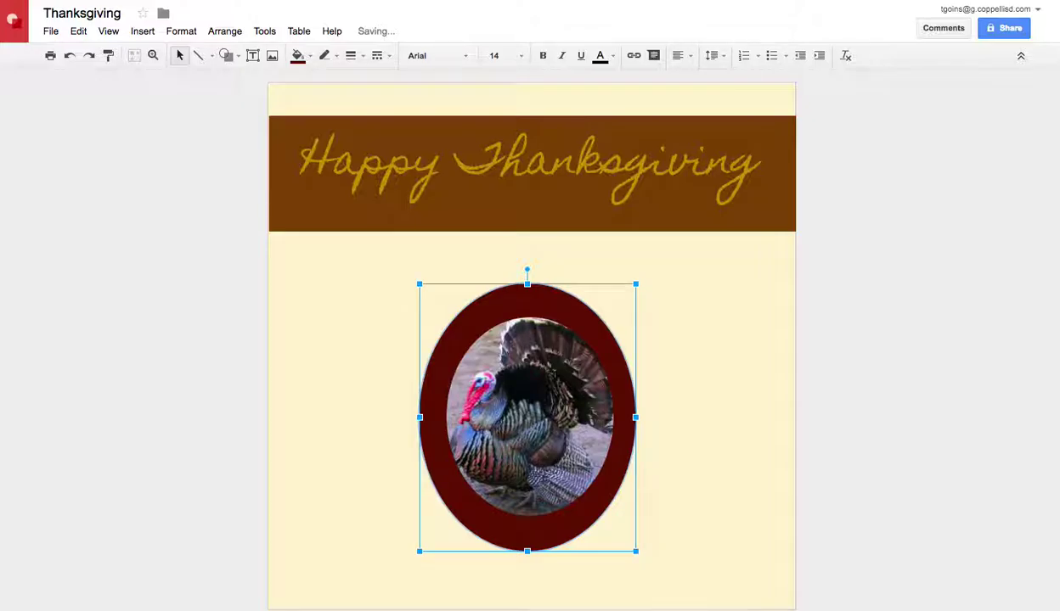
{"action": "key", "text": "Right"}
{"action": "key", "text": "Left"}
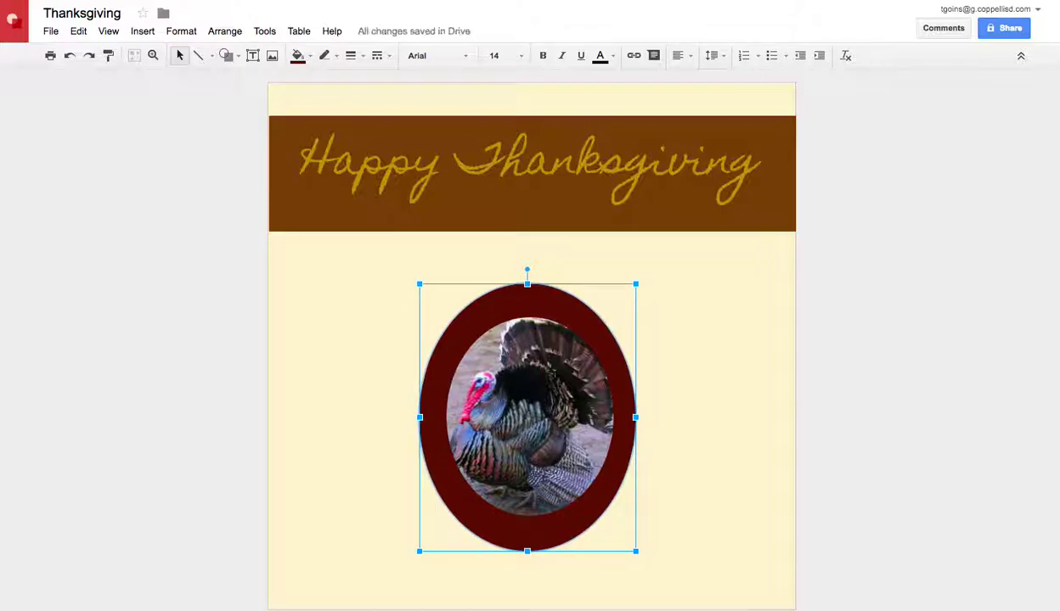
Step: Fine-tune the oval's position slightly right and down, and shorten it from its lower edge to form an even border around the photo
{"action": "key", "text": "shift+Right"}
{"action": "key", "text": "shift+Right"}
{"action": "key", "text": "shift+Right"}
{"action": "key", "text": "shift+Right"}
{"action": "key", "text": "shift+Right"}
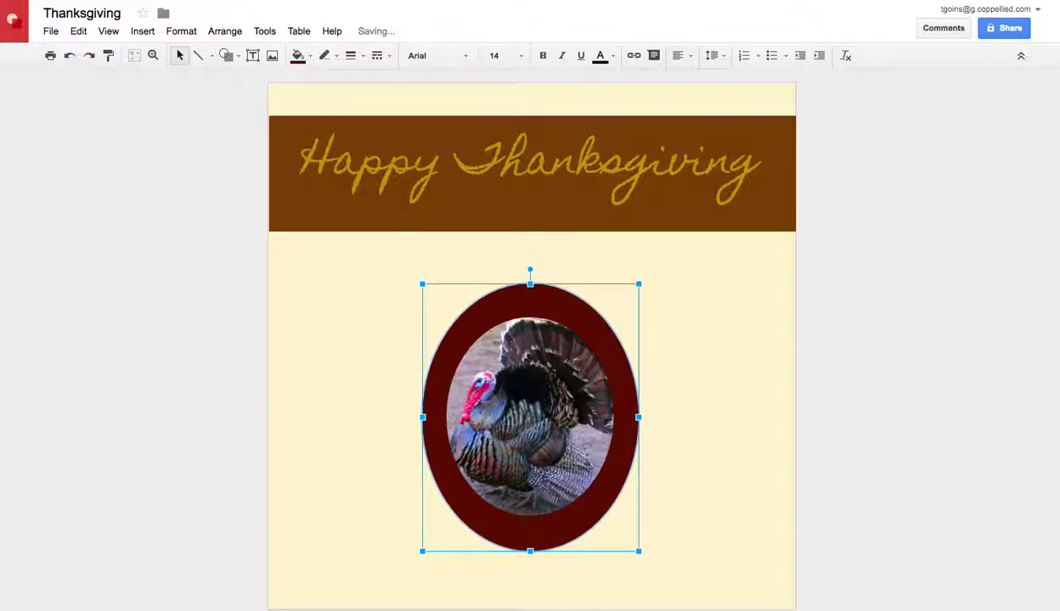
{"action": "key", "text": "shift+Left"}
{"action": "key", "text": "shift+Down"}
{"action": "key", "text": "shift+Down"}
{"action": "key", "text": "shift+Down"}
{"action": "key", "text": "shift+Down"}
{"action": "key", "text": "shift+Down"}
{"action": "key", "text": "shift+Down"}
{"action": "key", "text": "shift+Down"}
{"action": "key", "text": "shift+Down"}
{"action": "key", "text": "shift+Down"}
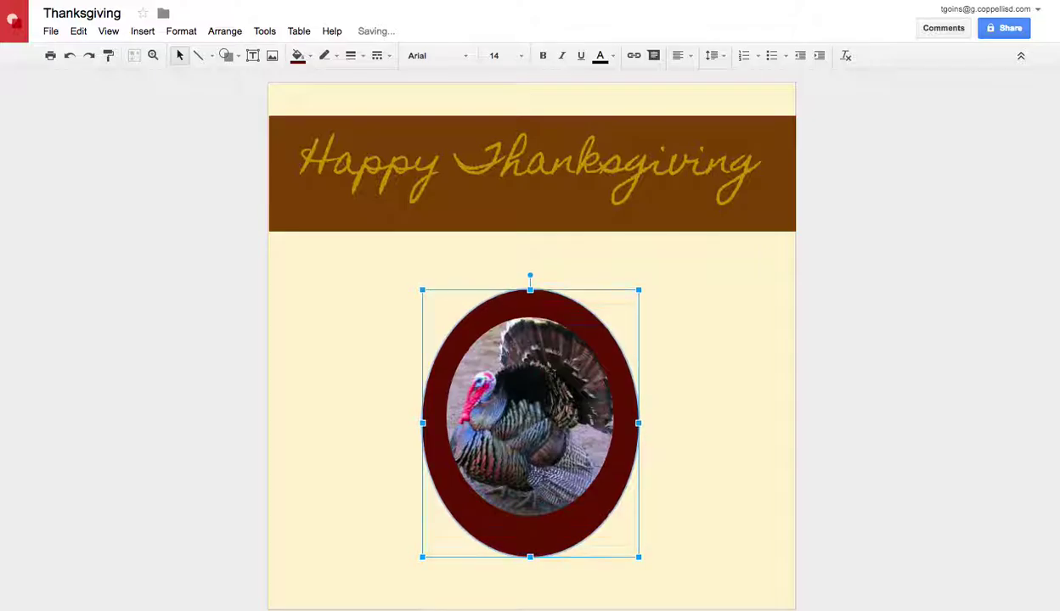
{"action": "key", "text": "shift+Down"}
{"action": "key", "text": "shift+Down"}
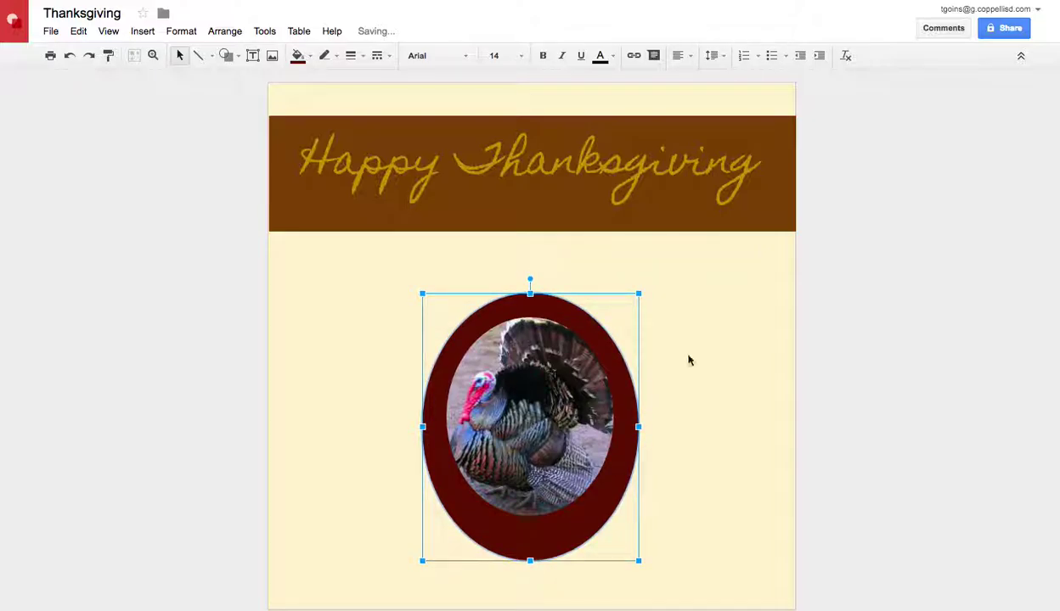
{"action": "left_click_drag", "start_coordinate": [530, 540], "coordinate": [519, 524]}
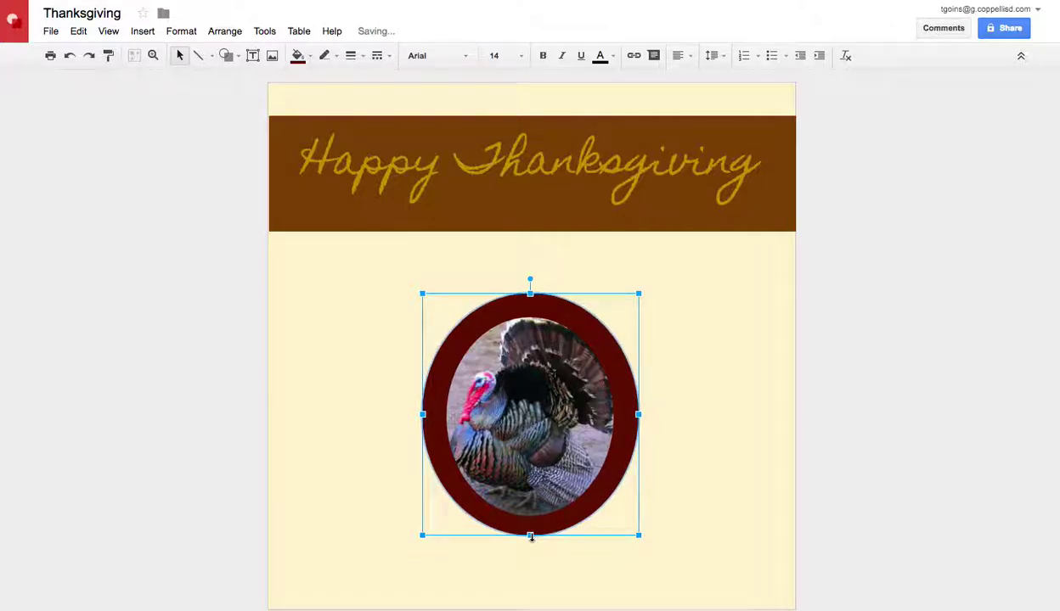
{"action": "left_click", "coordinate": [693, 482]}
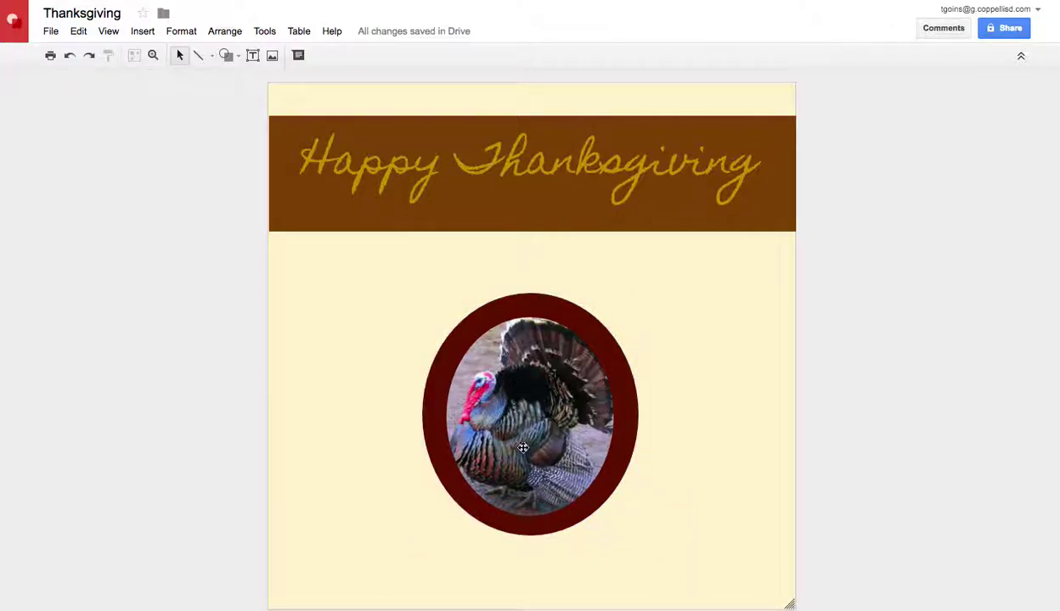
Step: Move the turkey photo off the oval toward the page's lower right and undo that move
{"action": "left_click_drag", "start_coordinate": [520, 409], "coordinate": [712, 472]}
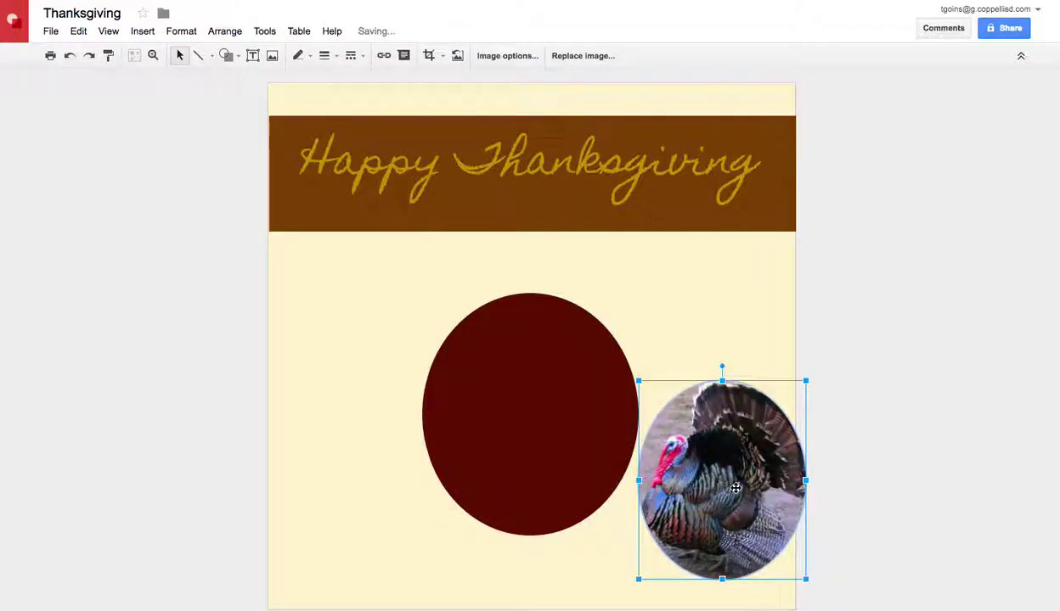
{"action": "key", "text": "ctrl+z"}
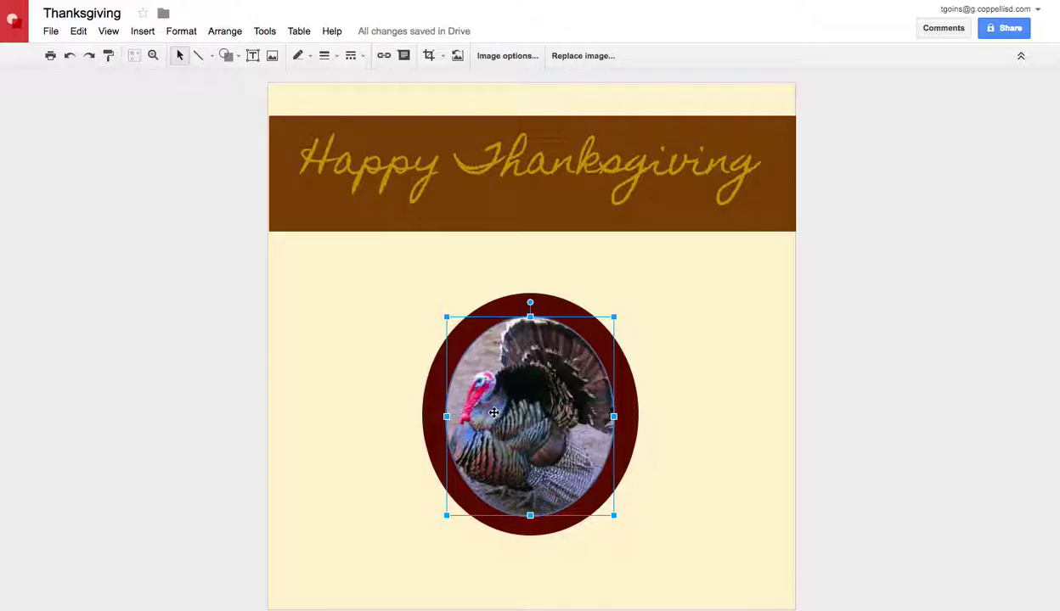
Step: Add the dark red oval to the selection together with the turkey photo
{"action": "left_click", "coordinate": [425, 395]}
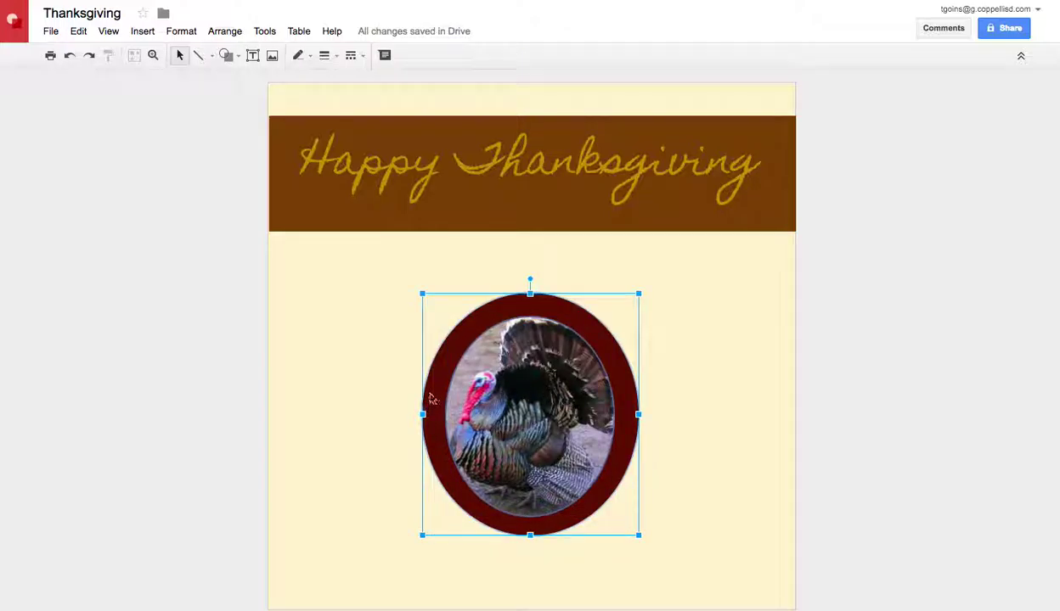